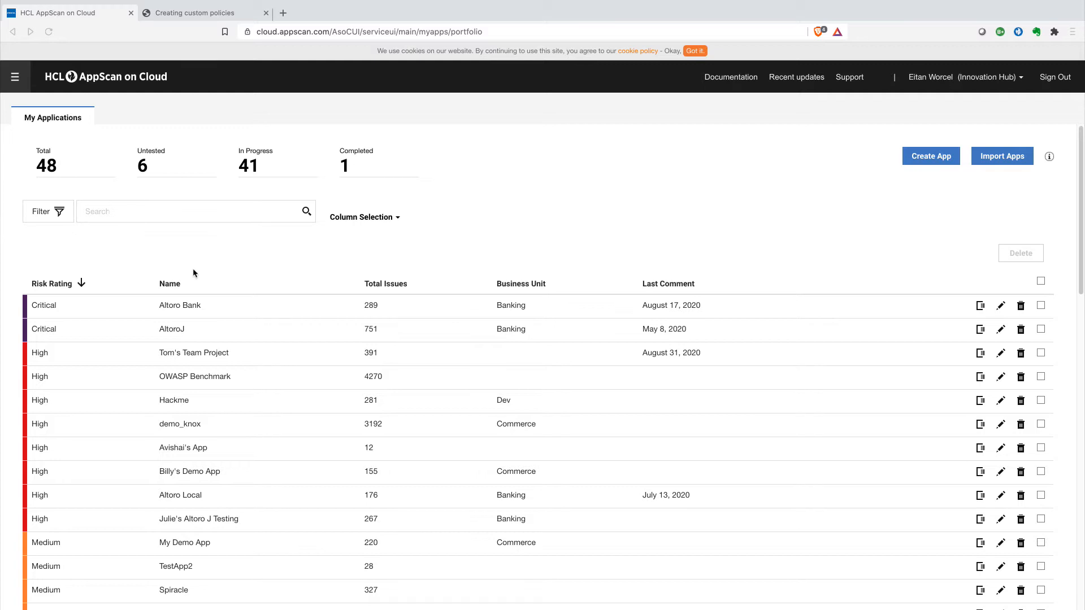
Step: Add the Compliant and Associated Policies columns to the application list
scroll(425, 350, "down", 7)
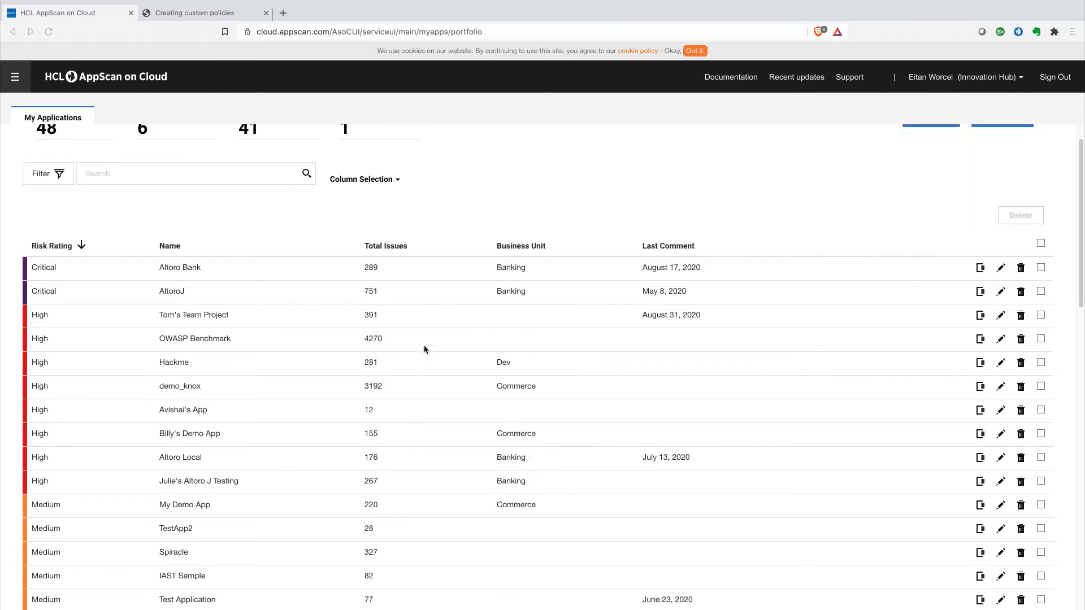
scroll(425, 350, "up", 8)
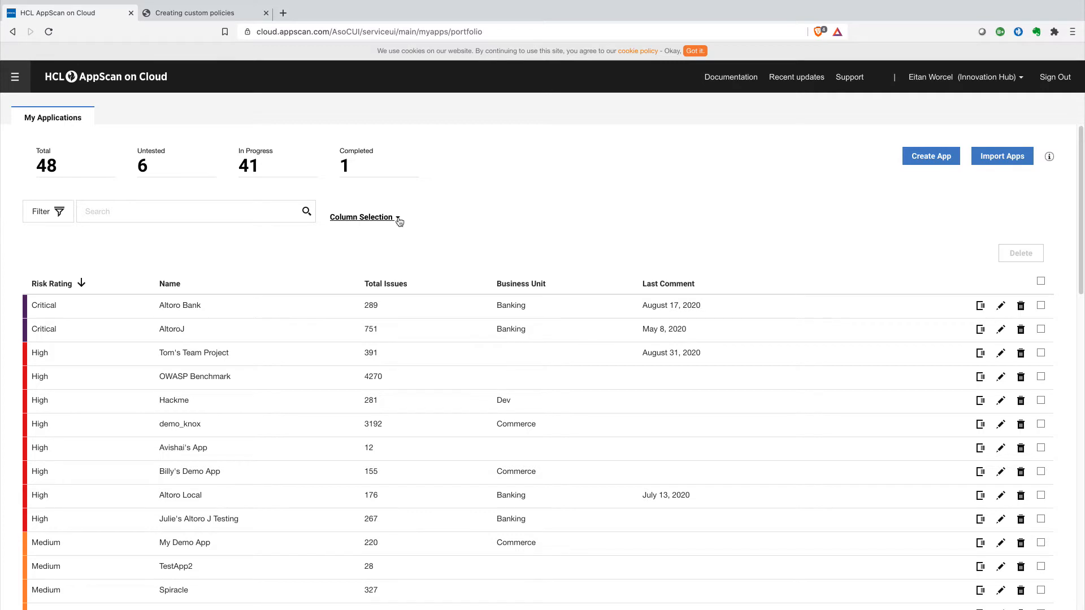
left_click(398, 219)
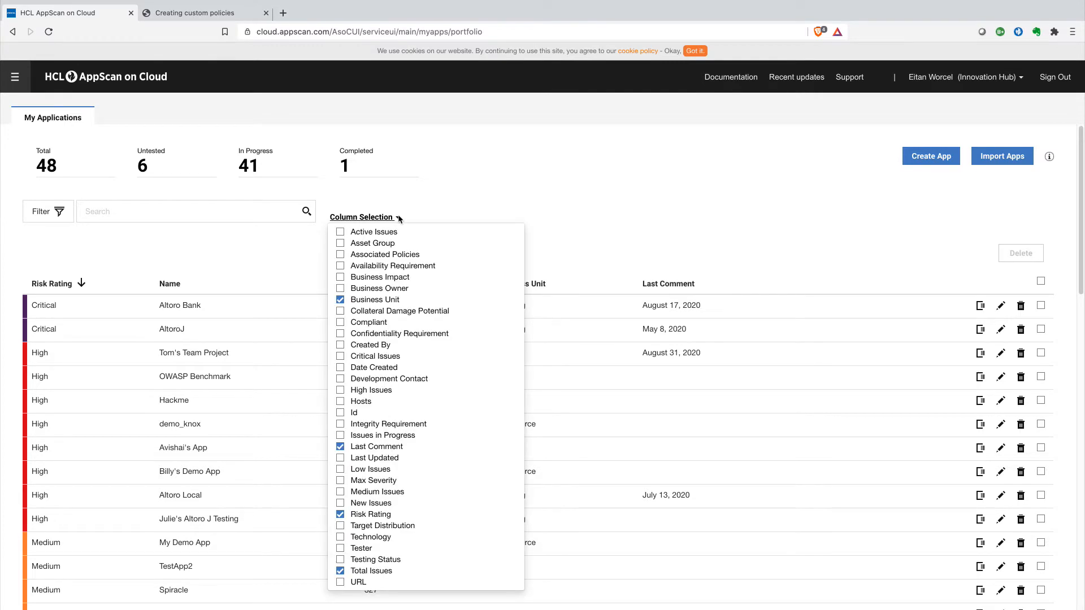
left_click(341, 324)
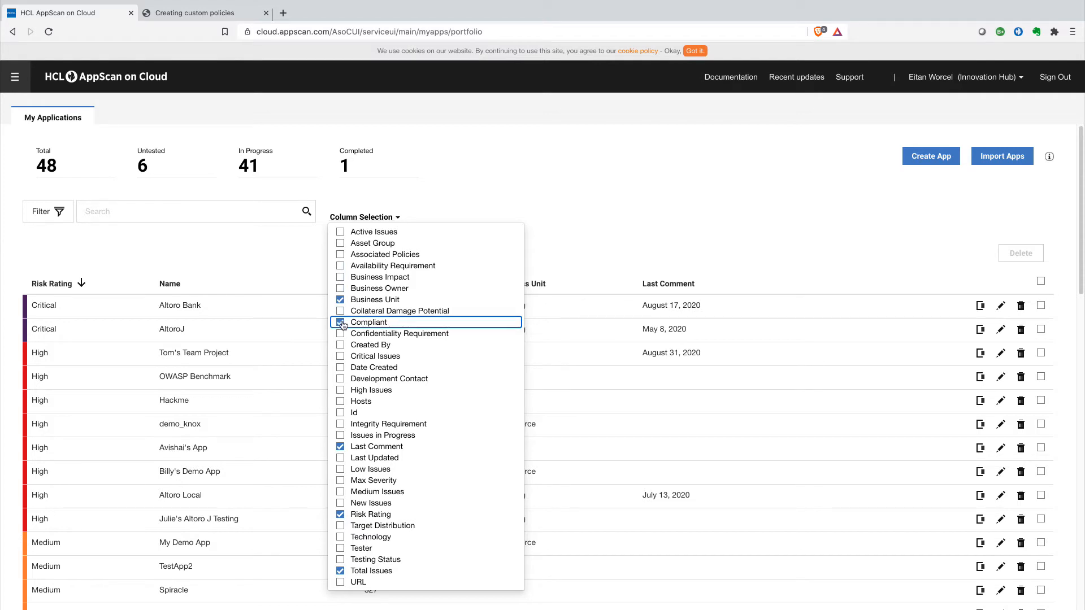
left_click(399, 256)
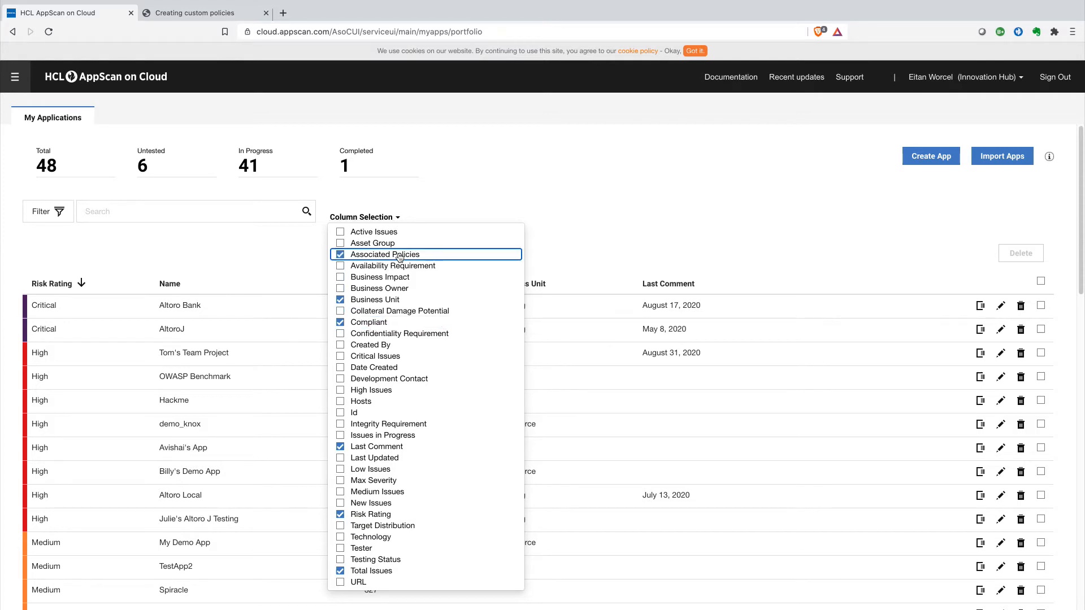
left_click(457, 176)
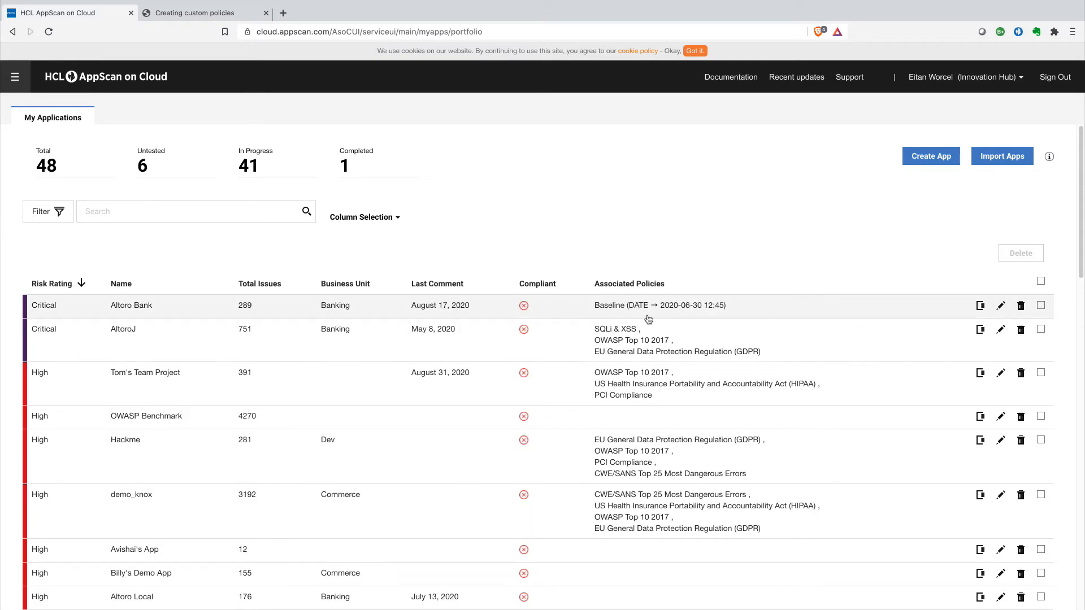
Step: Review the compliance status and associated policies of the applications across the portfolio list
scroll(666, 491, "down", 2)
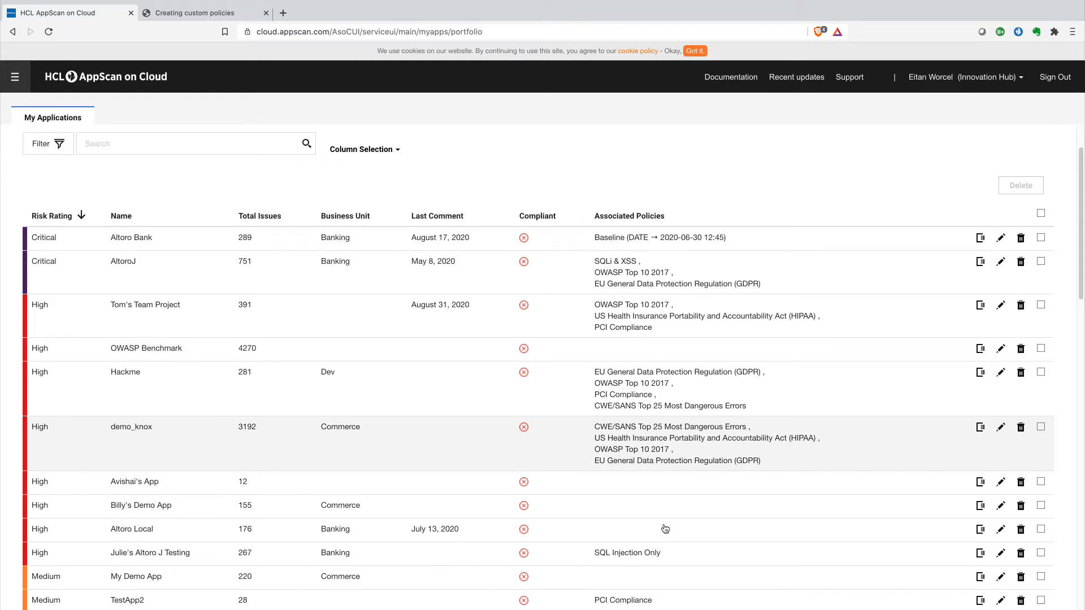
scroll(665, 529, "up", 2)
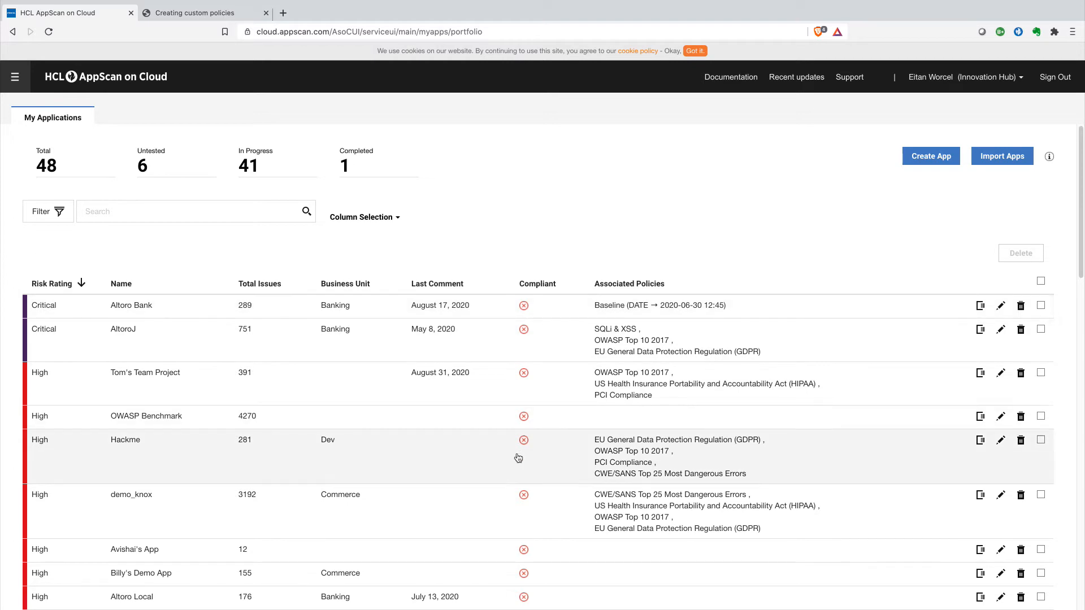
scroll(517, 457, "down", 5)
scroll(518, 458, "down", 10)
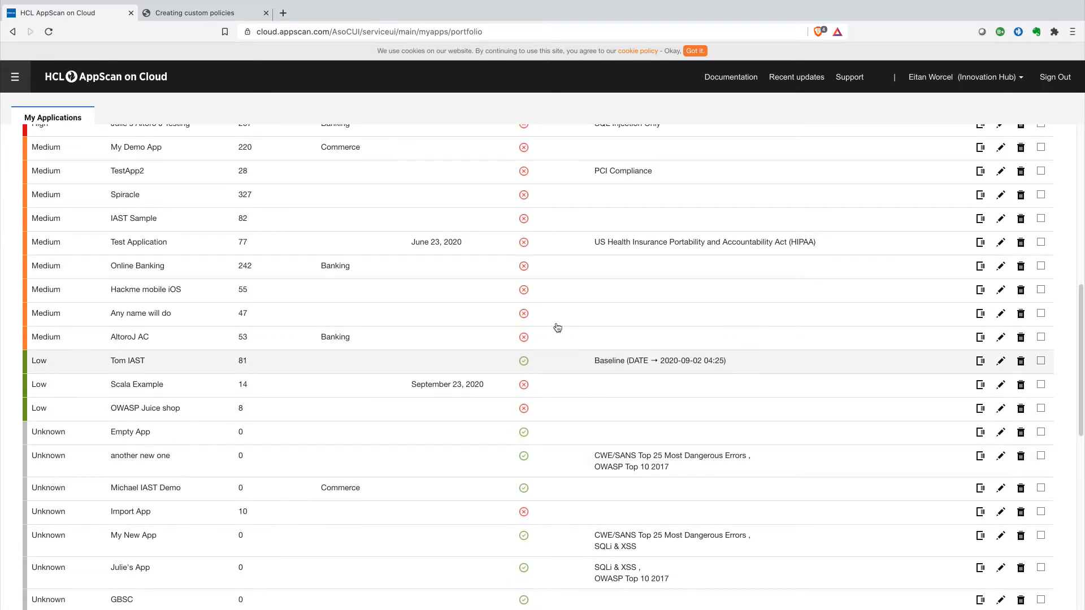
scroll(558, 328, "up", 13)
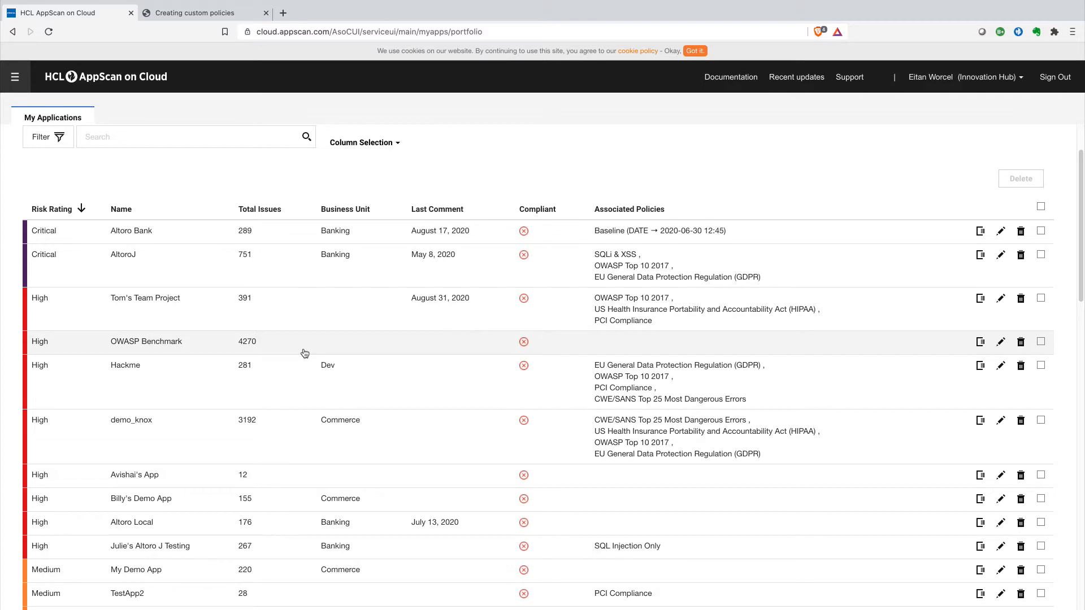
scroll(304, 354, "up", 2)
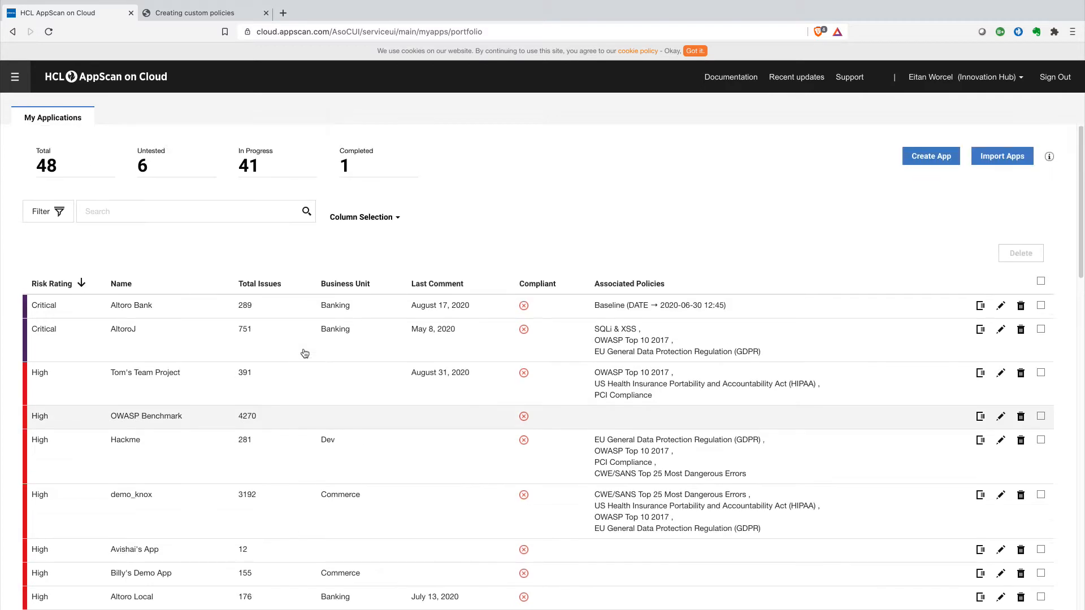
Step: Search the application list for Commerce, and clear the search
left_click(200, 218)
type("coo")
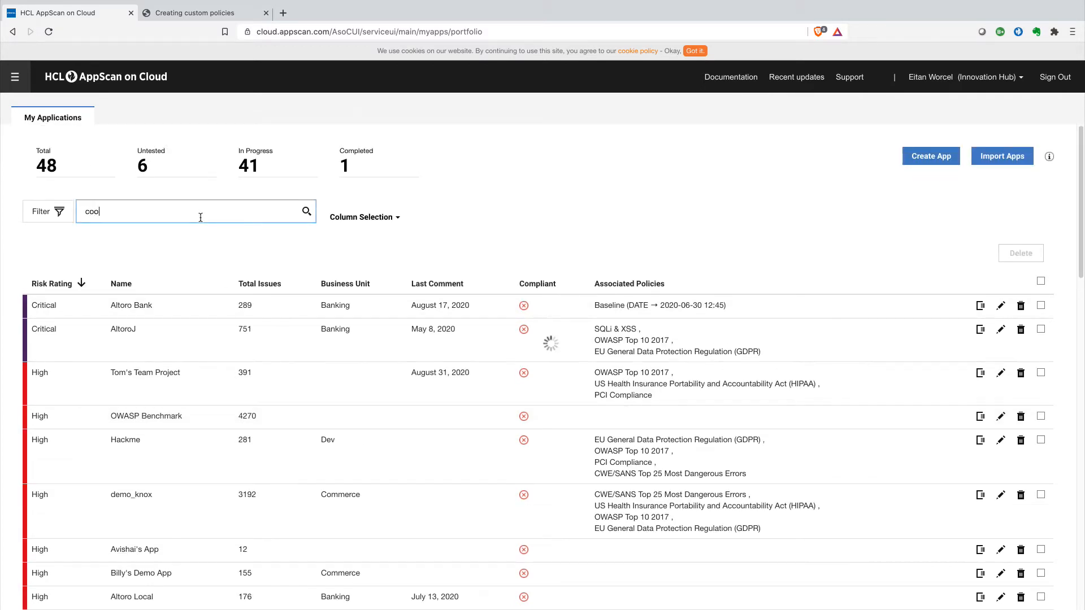
key("BackSpace")
left_click(159, 236)
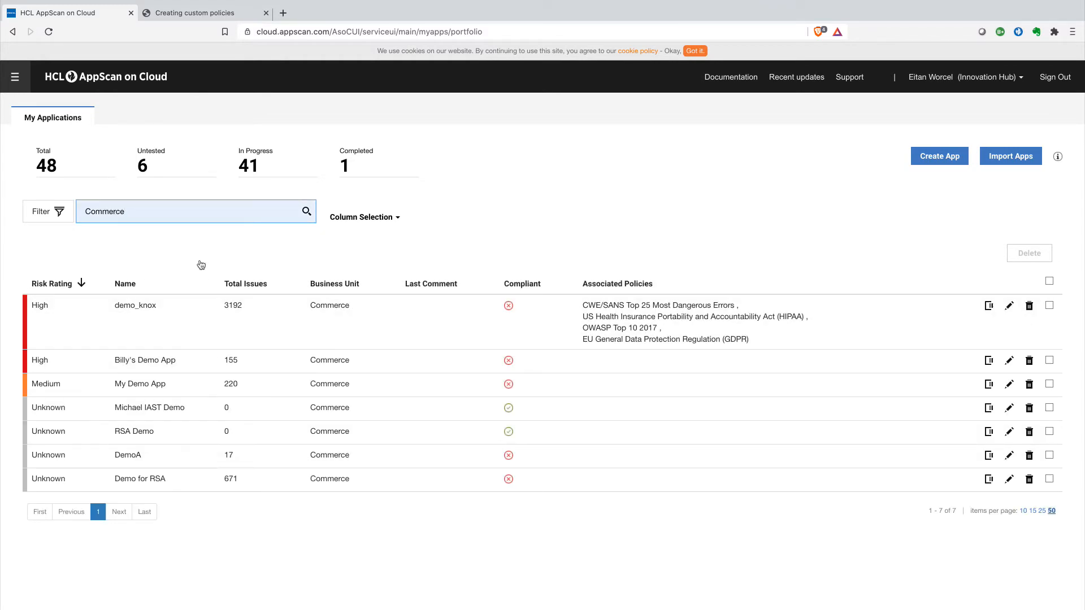
double_click(196, 215)
key("BackSpace")
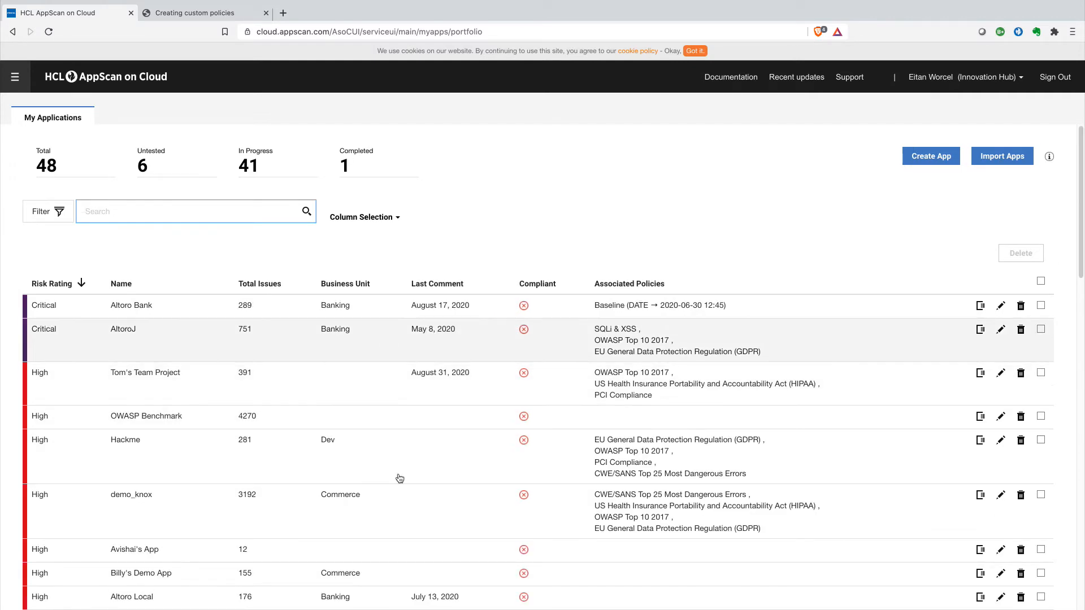
Step: Inspect the advanced attribute details of the Altoro Bank application, including its business unit, and leave without saving
scroll(399, 479, "down", 1)
scroll(398, 478, "up", 1)
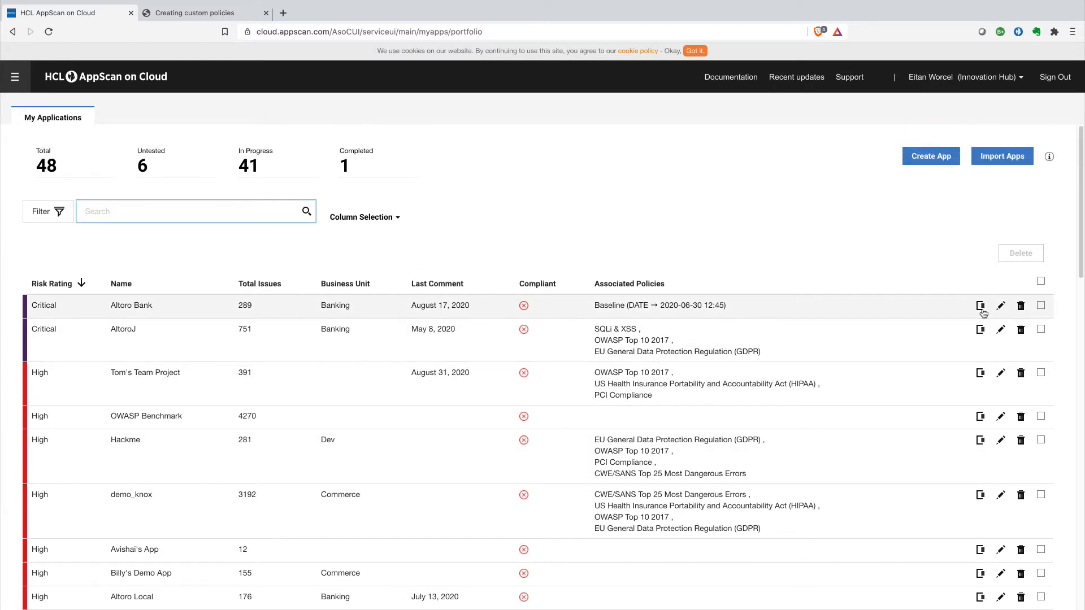
left_click(1000, 306)
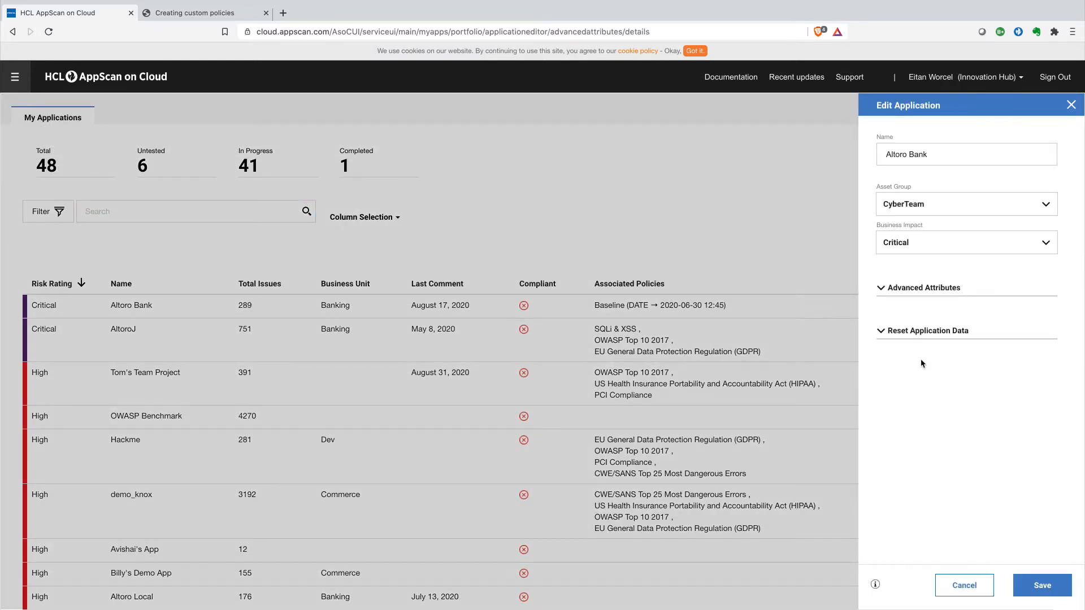
left_click(935, 289)
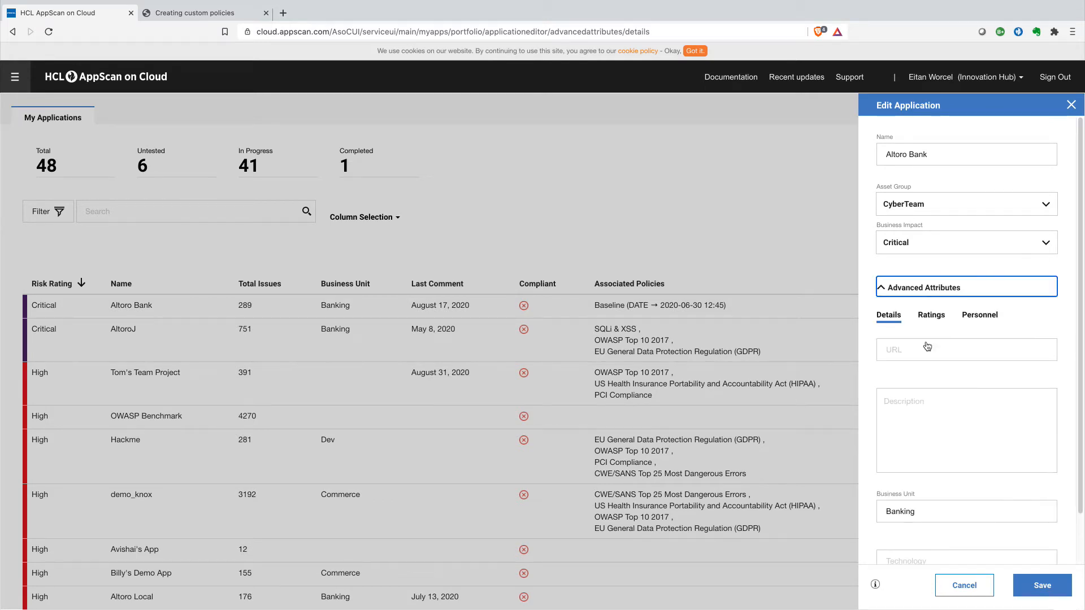
scroll(886, 471, "down", 1)
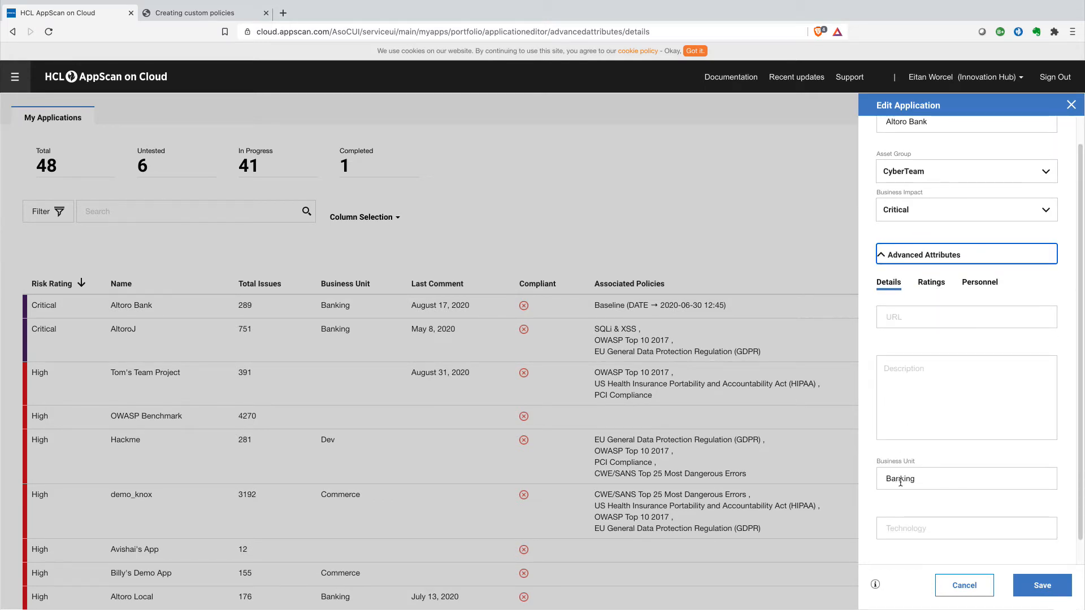
left_click(964, 585)
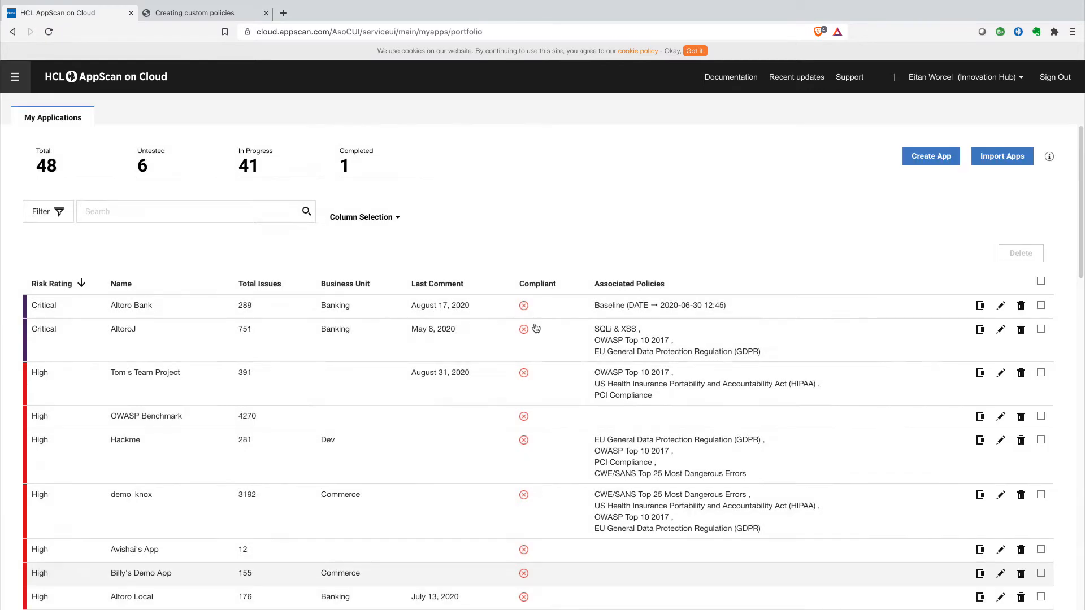
Step: Search the application list for Commerce and open My Demo App
left_click(265, 220)
type("co")
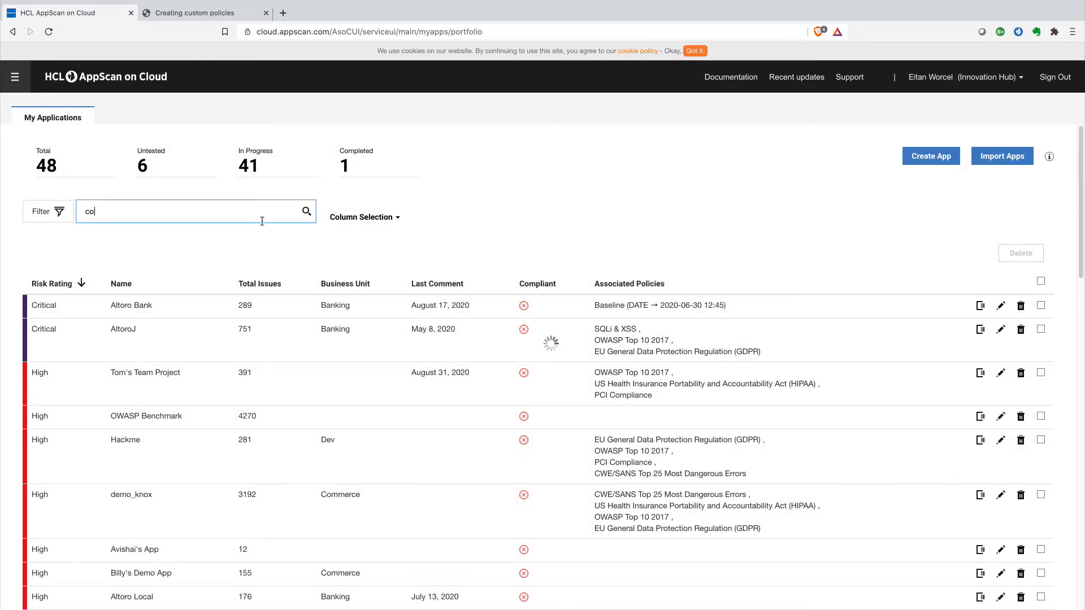
left_click(252, 226)
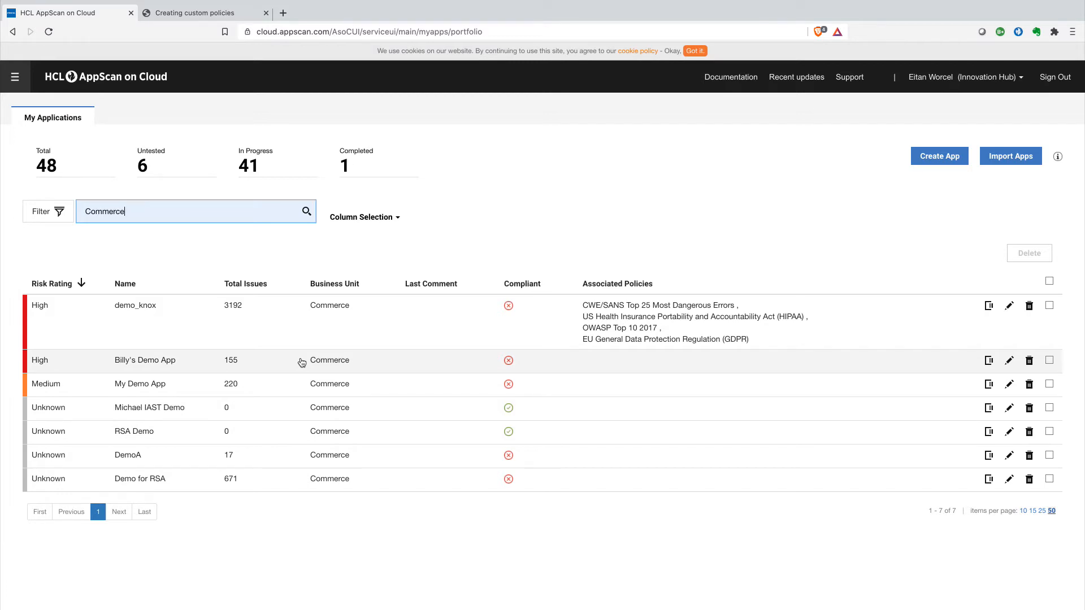
left_click(237, 385)
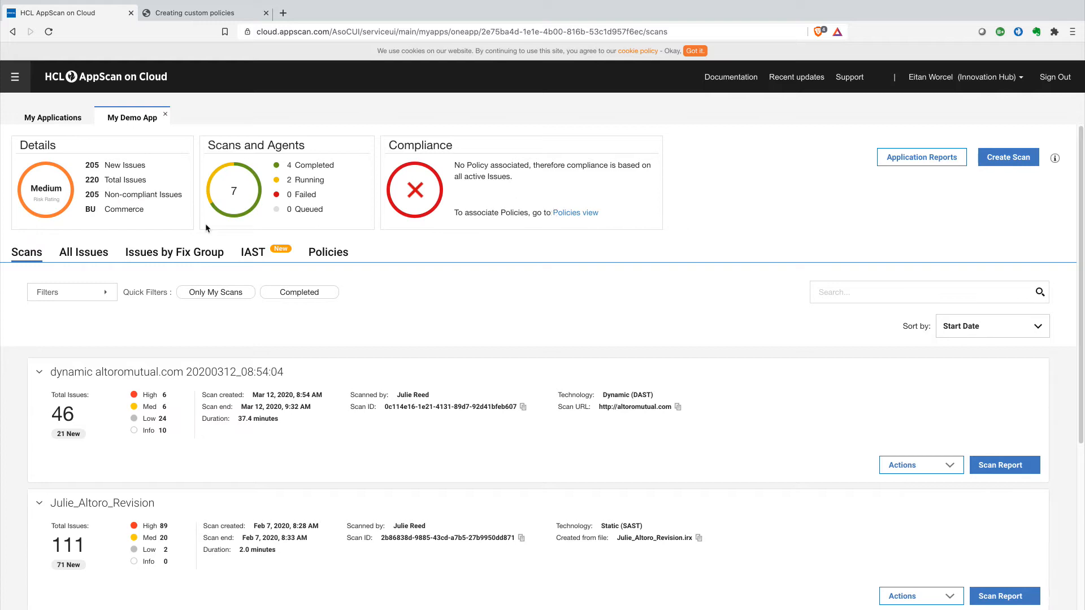
Step: Show all issues of My Demo App and close the custom policies documentation page
left_click(98, 253)
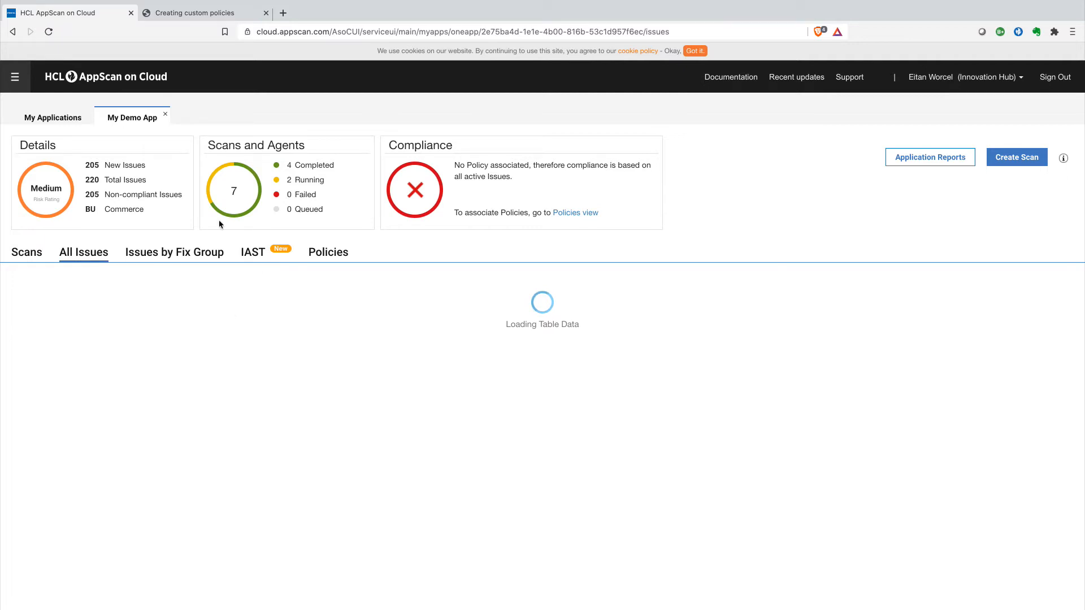
left_click(263, 15)
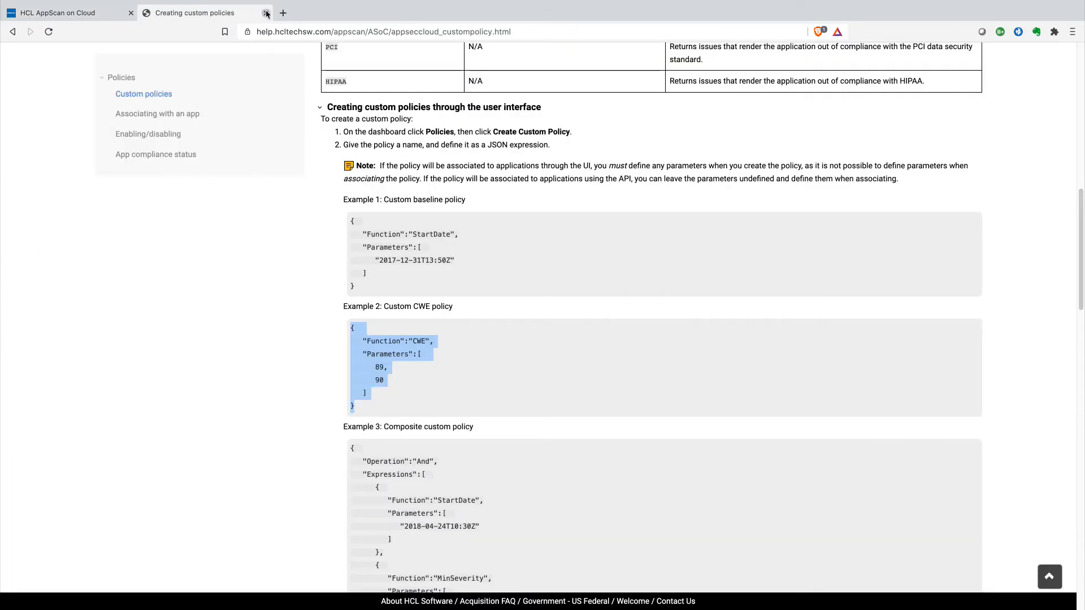
left_click(265, 13)
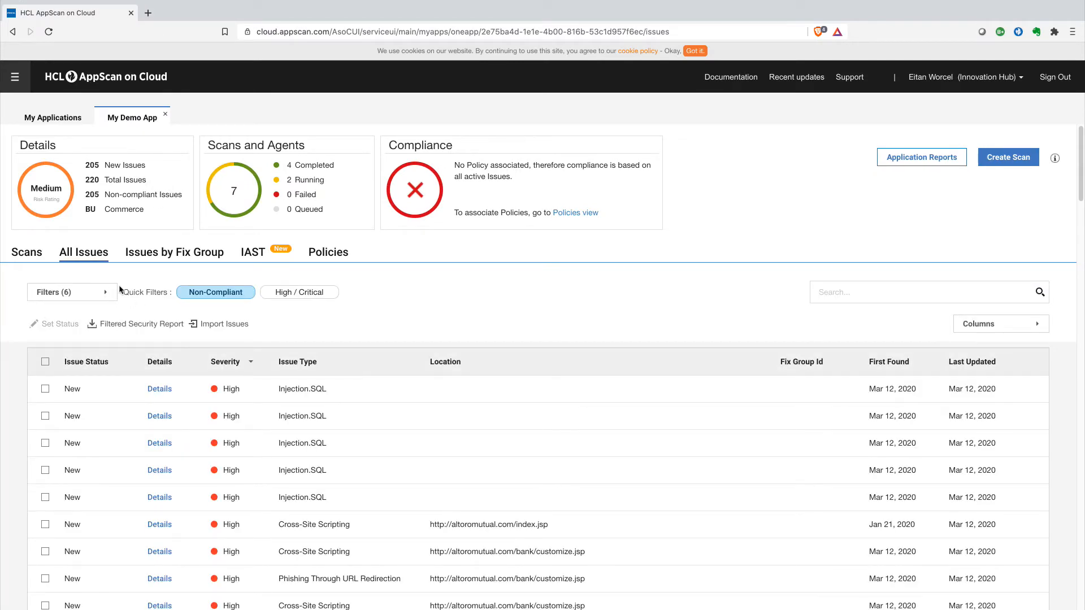
Step: Remove the Non-Compliant quick filter and filter the issues by the Noise status
left_click(224, 293)
left_click(107, 296)
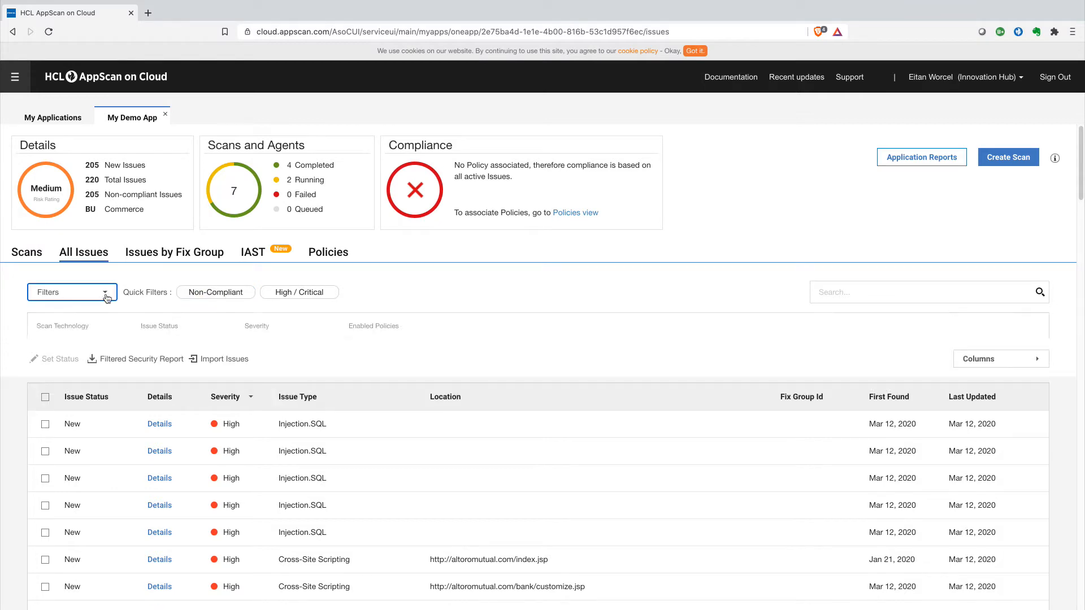
left_click(163, 434)
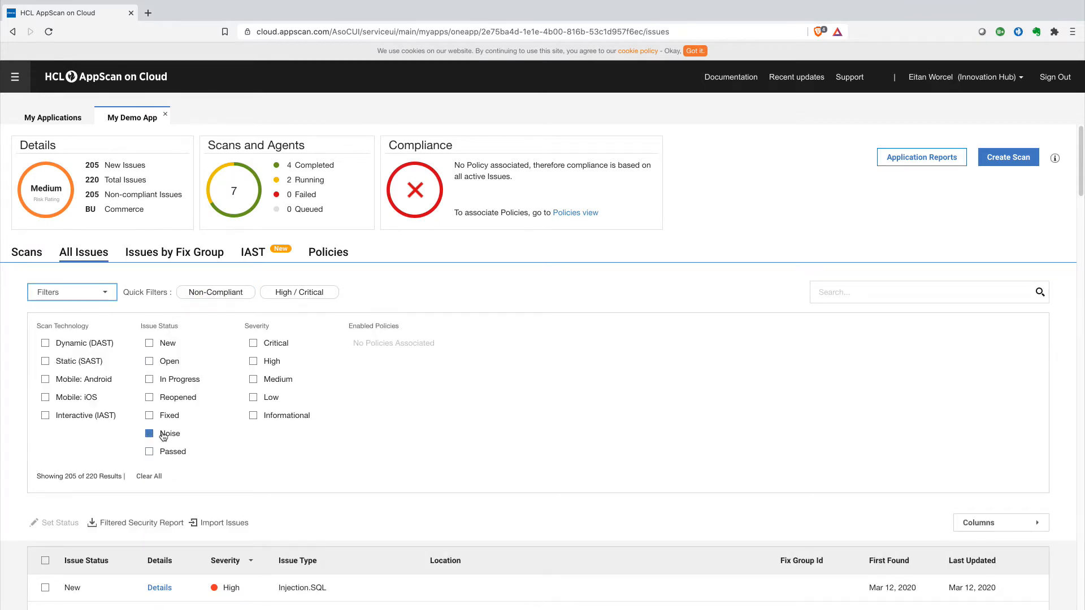
scroll(164, 436, "down", 4)
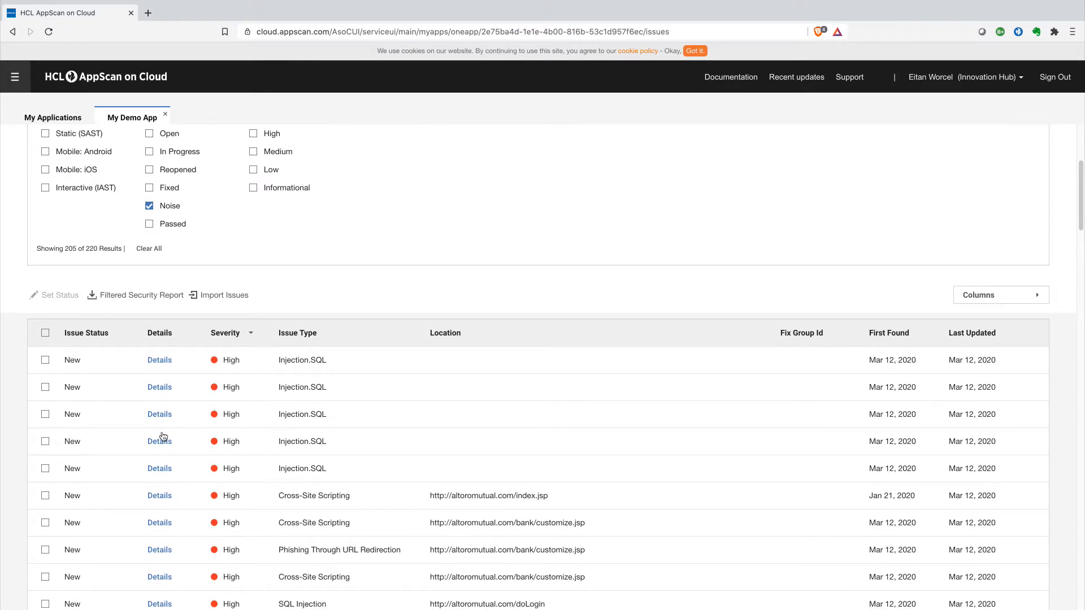
scroll(162, 436, "down", 4)
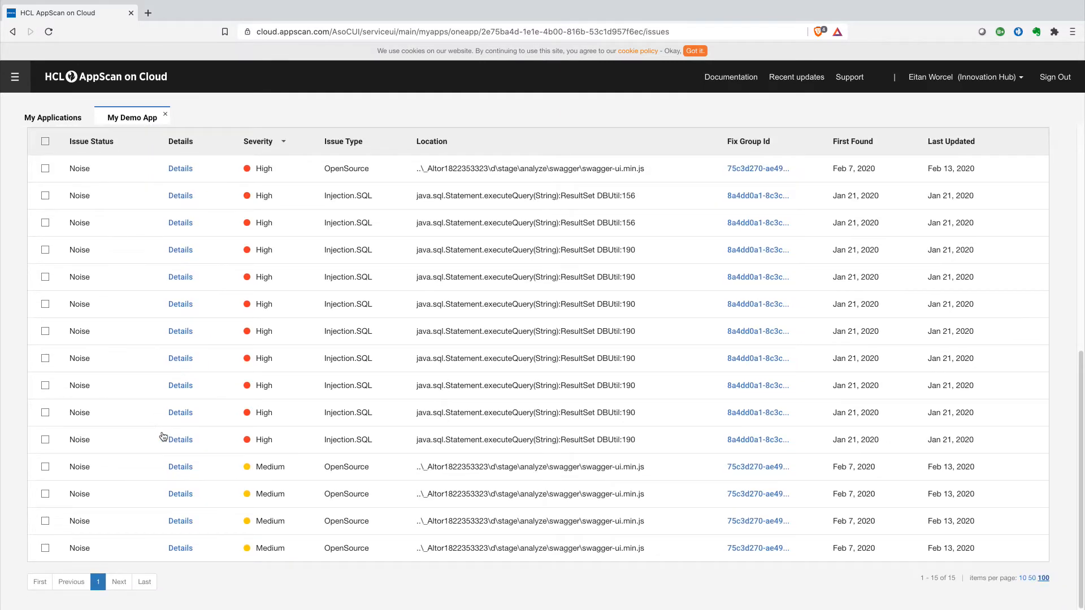
scroll(162, 436, "up", 8)
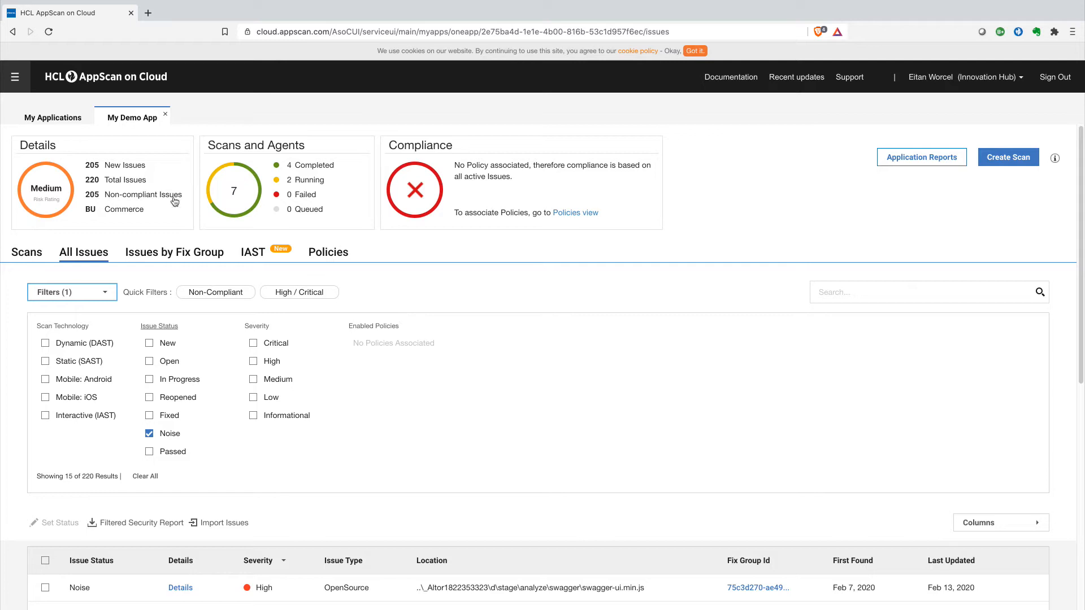
Step: Clear the Noise filter and collapse the filter options to list all issues
left_click(150, 433)
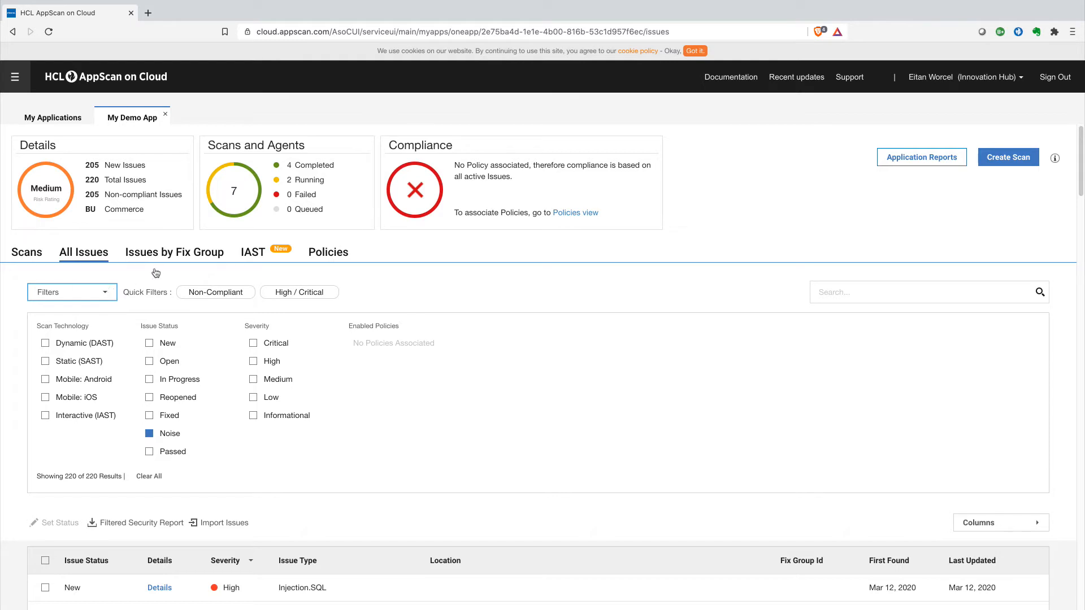
left_click(149, 476)
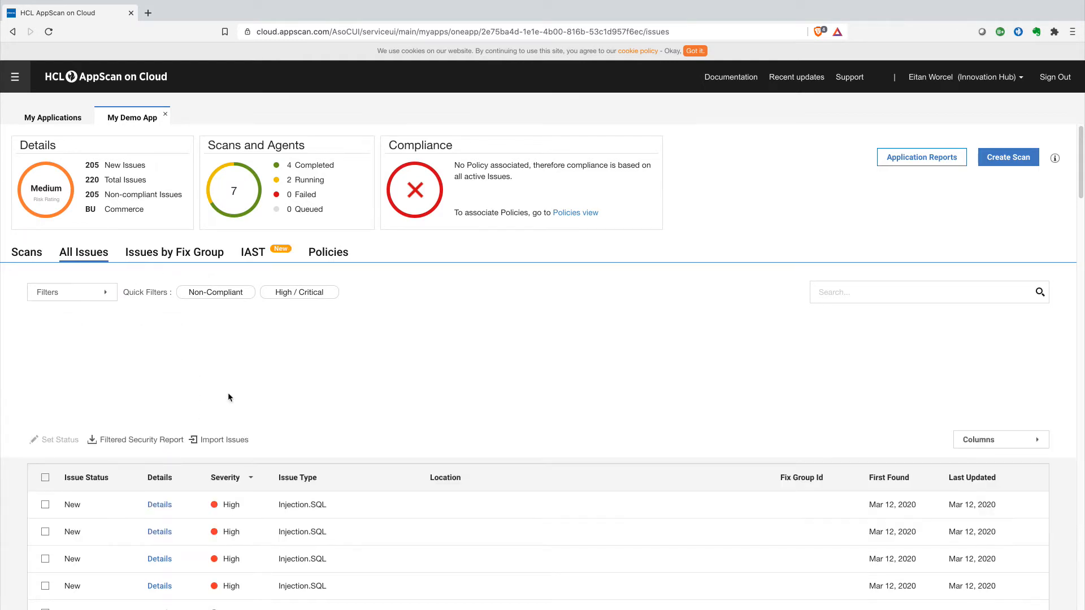
scroll(368, 368, "down", 5)
scroll(367, 368, "up", 5)
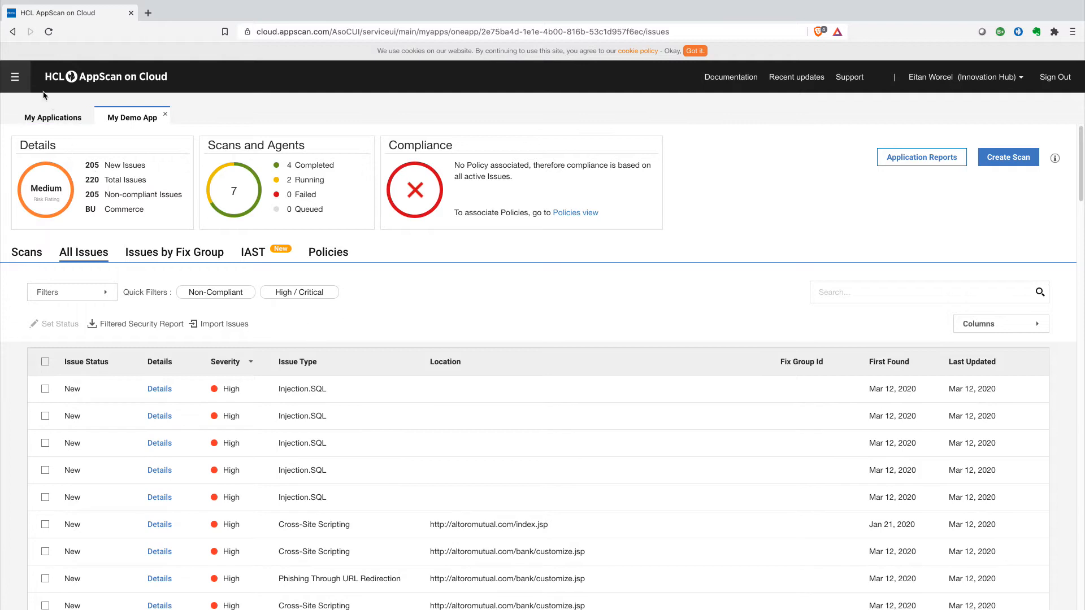
left_click(20, 81)
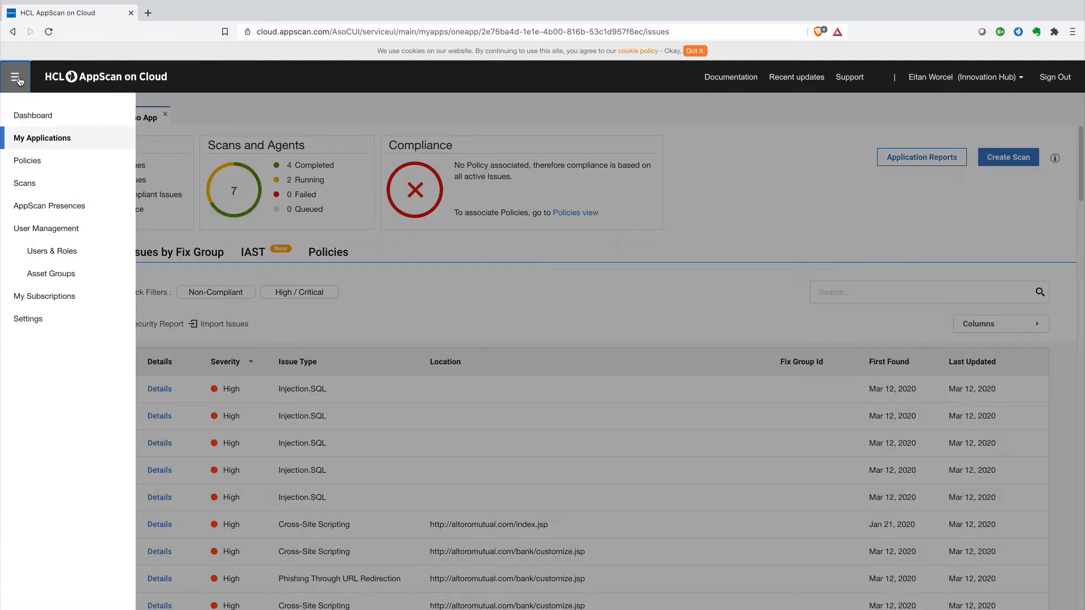
left_click(20, 80)
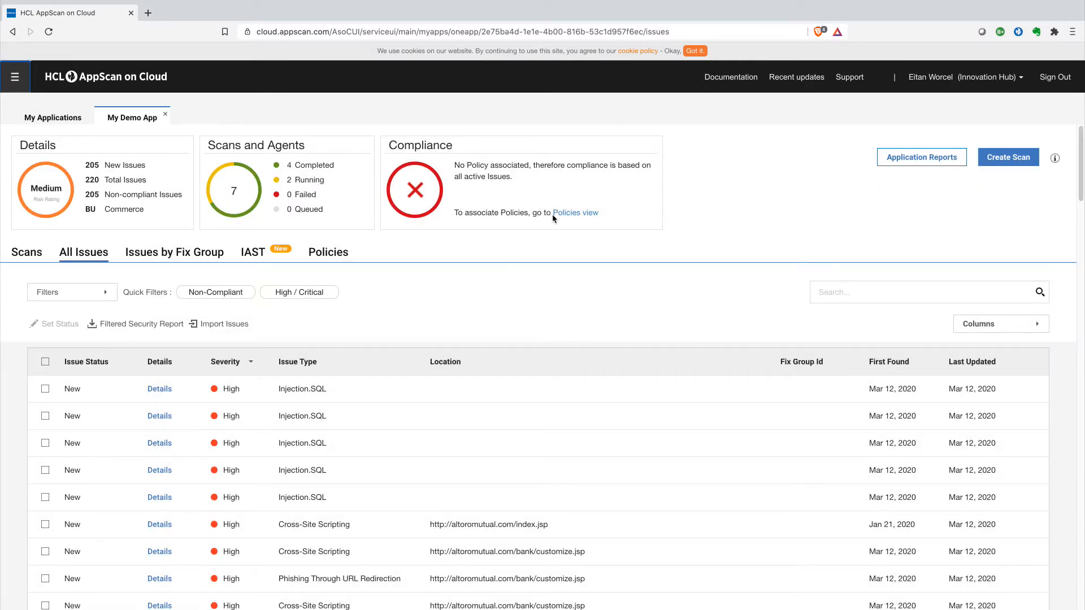
Step: Go to the policies view for associating policies and search its applications for commerce
left_click(572, 213)
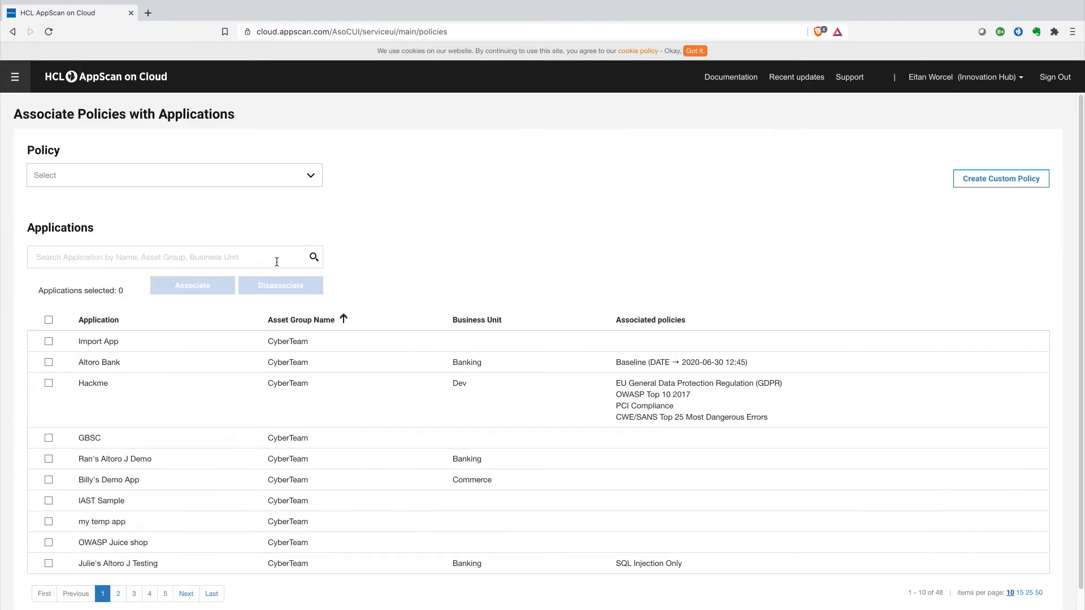
left_click(274, 265)
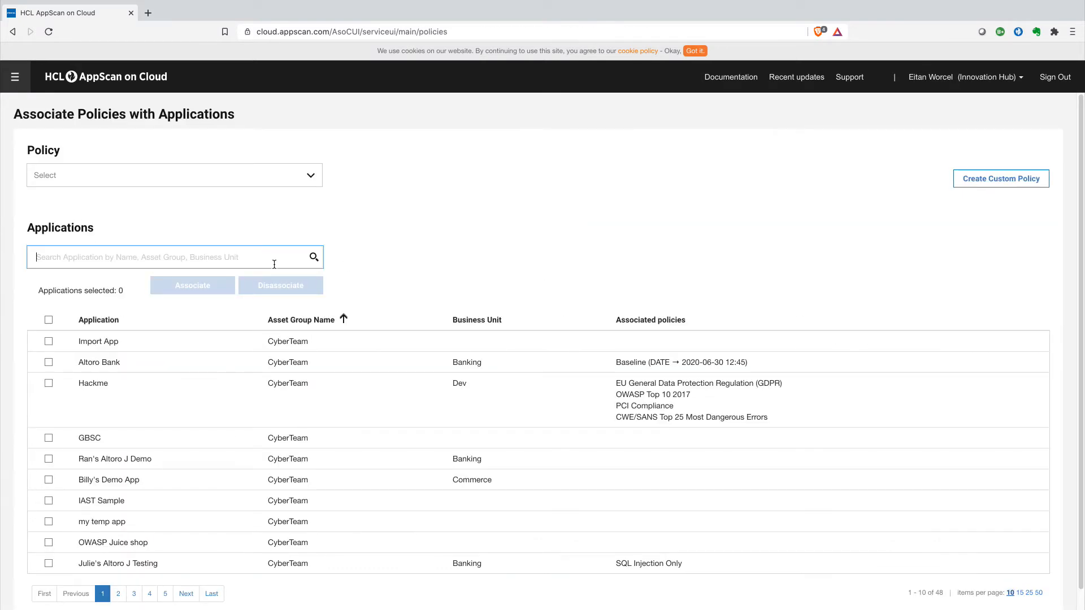
type("commerce")
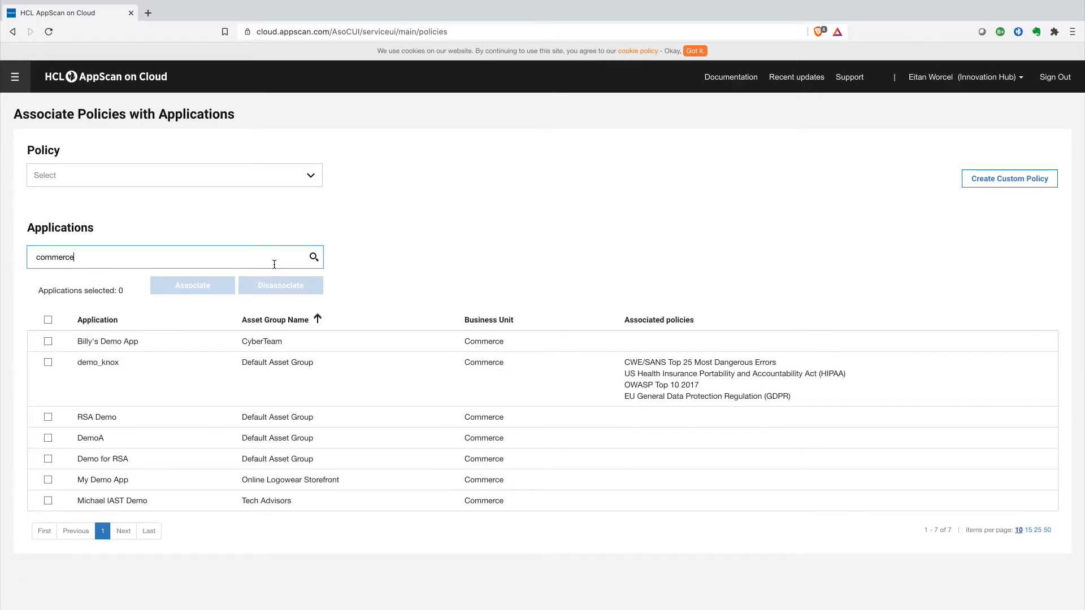
key("ctrl+a")
key("BackSpace")
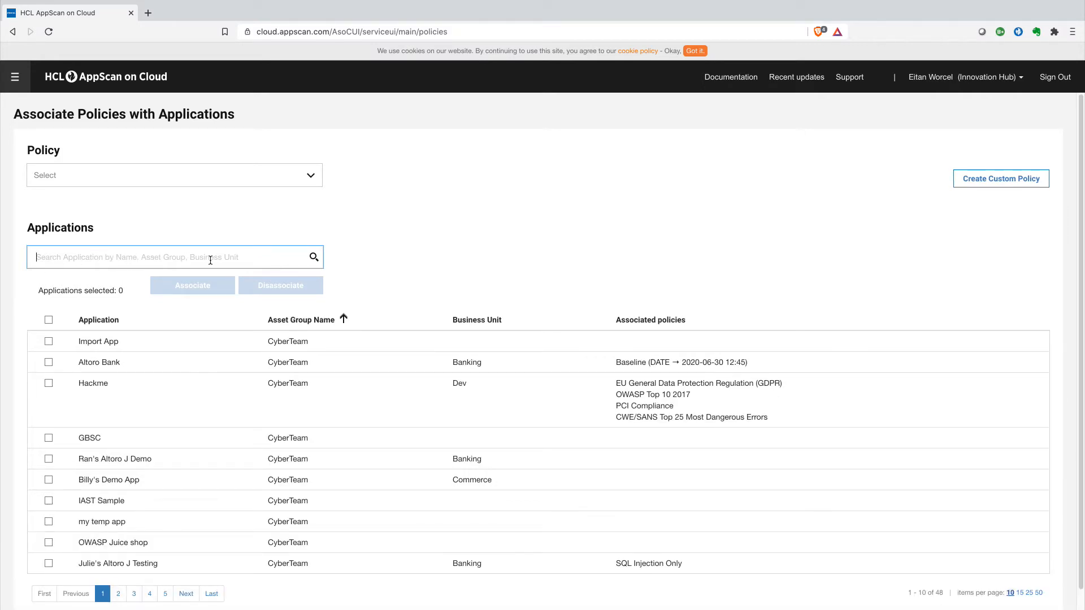
left_click(58, 284)
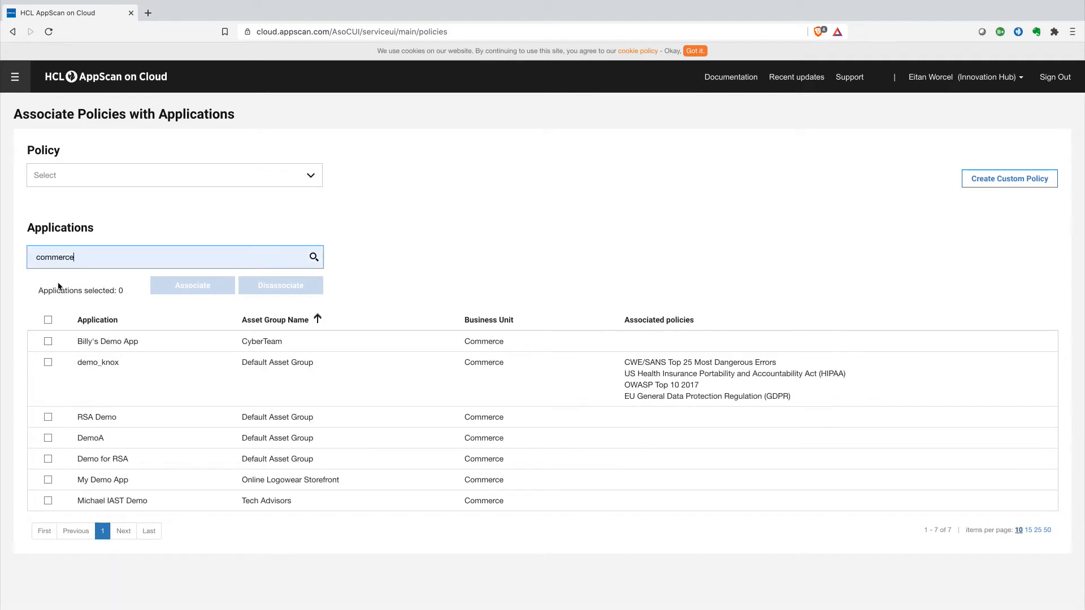
Step: Associate the Baseline policy with date 2020-09-27 to all listed commerce applications except demo_knox
left_click(48, 320)
left_click(48, 364)
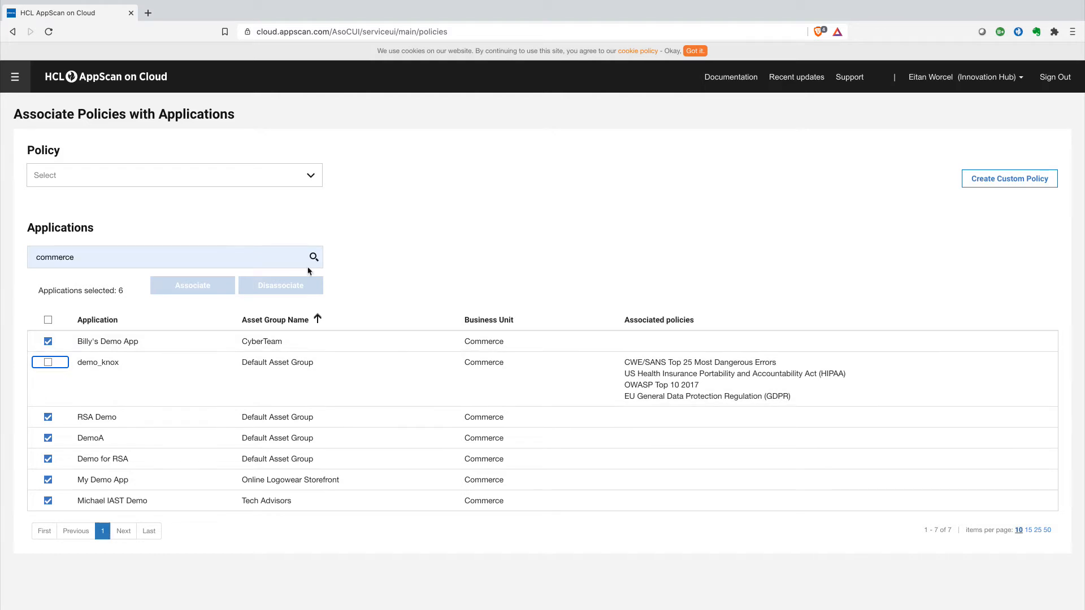
left_click(309, 180)
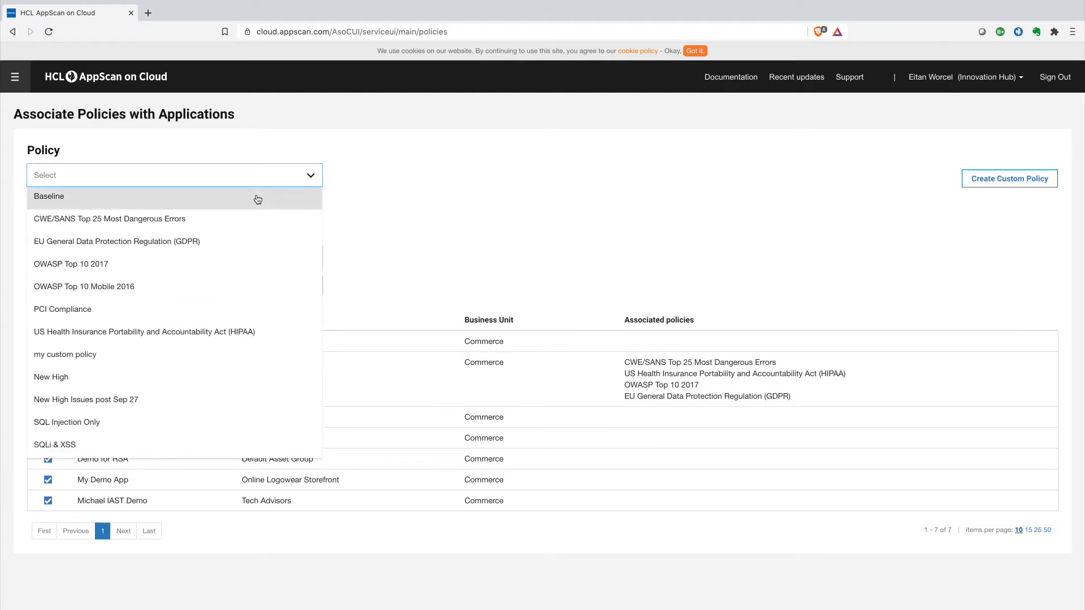
left_click(258, 197)
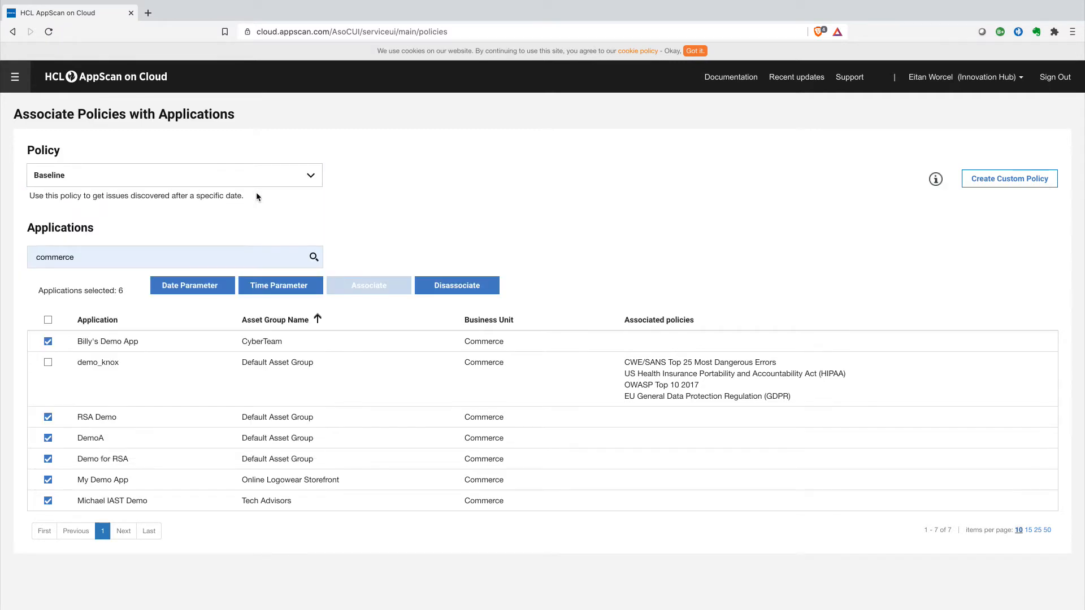
left_click(203, 292)
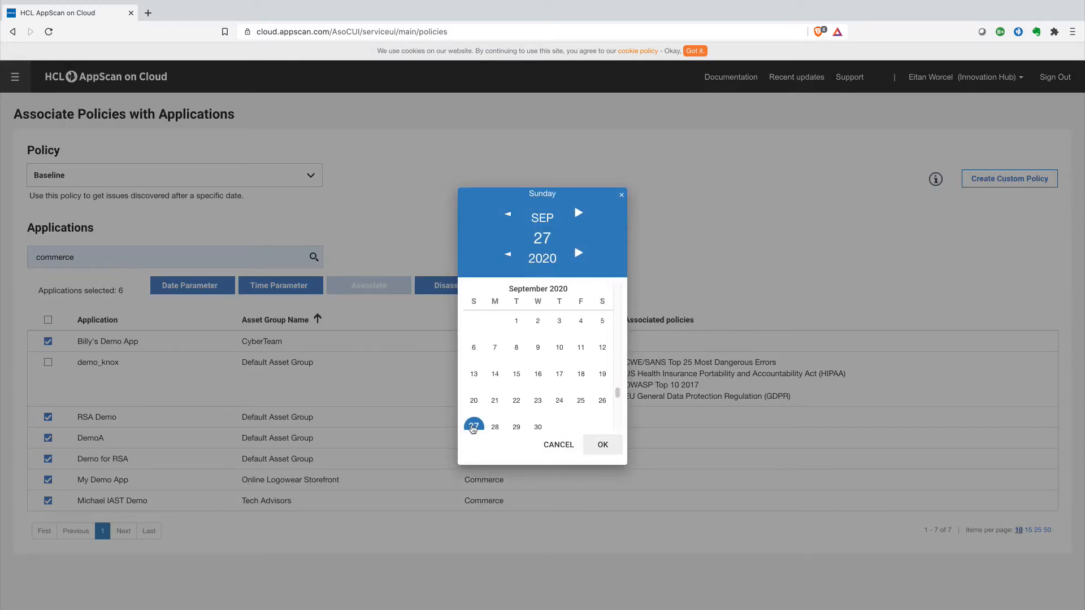
left_click(473, 427)
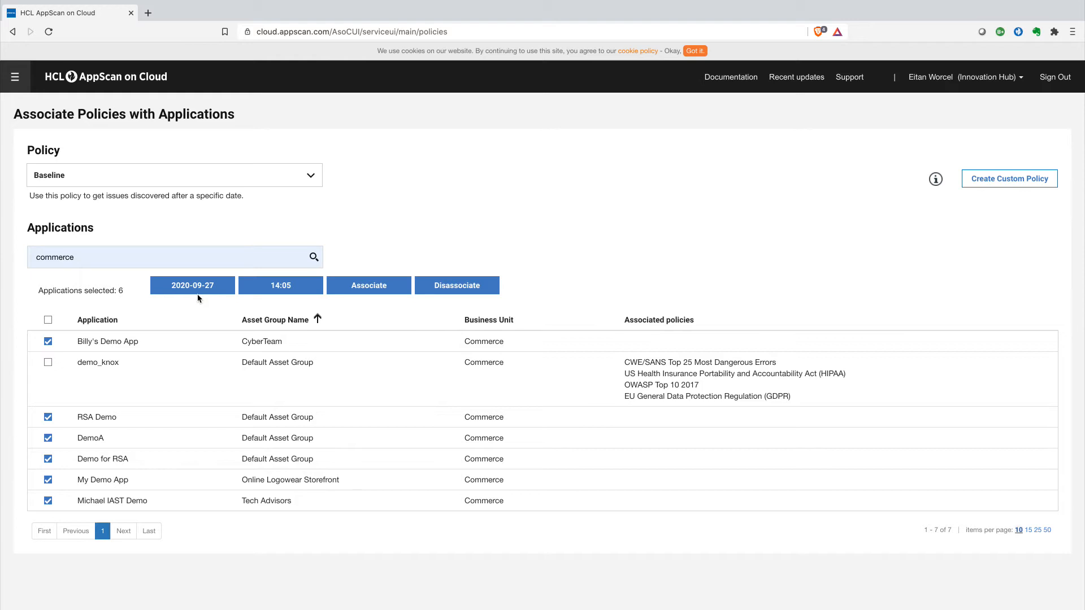
left_click(359, 287)
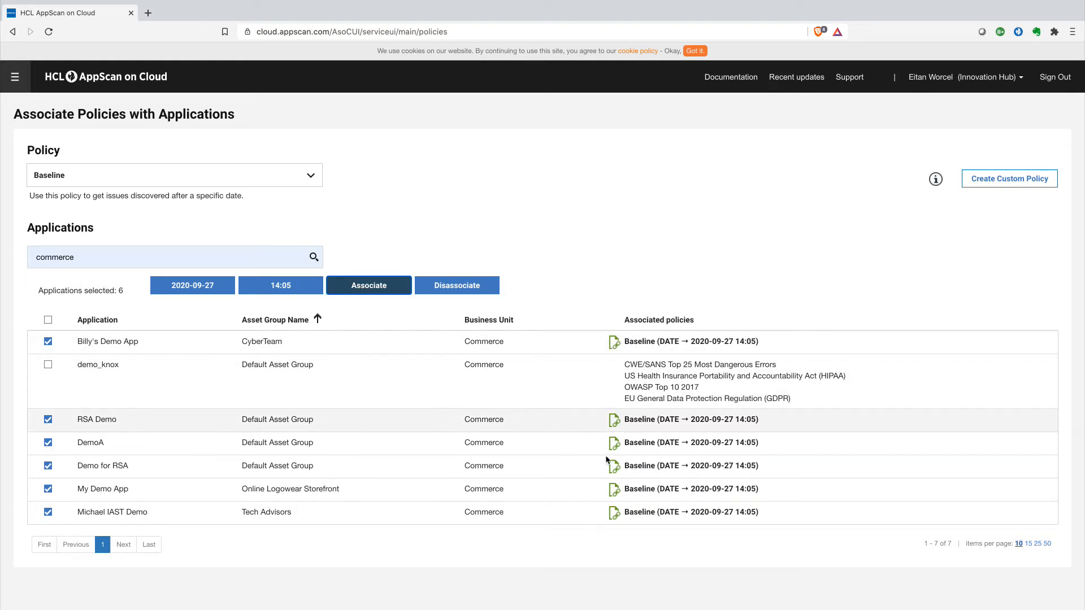
Step: Check the commerce applications' compliance in the portfolio list and view the compliance details of My Demo App
left_click(17, 82)
left_click(34, 139)
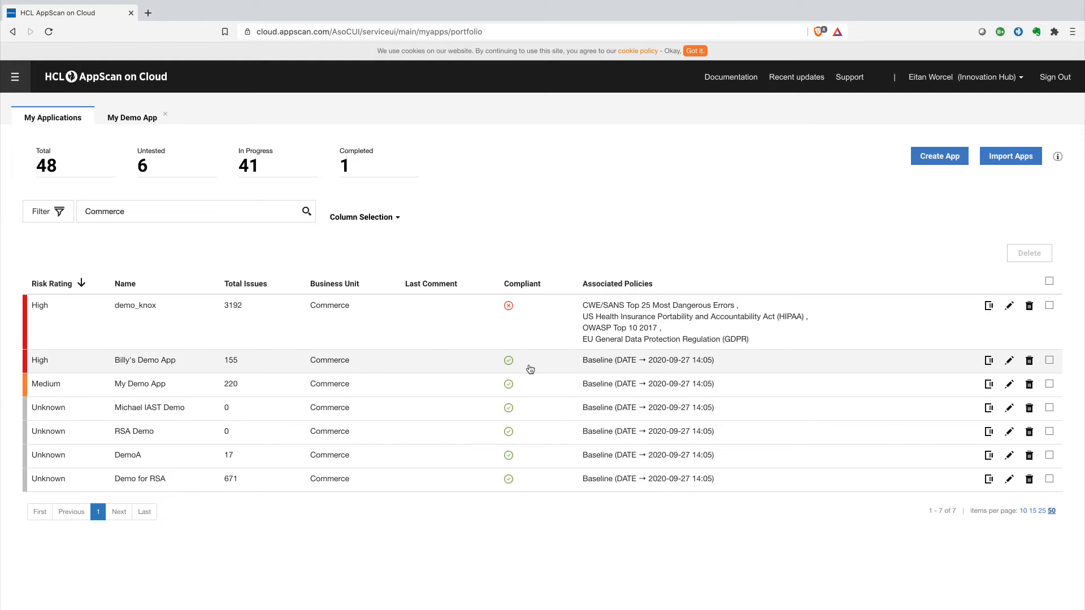
left_click(137, 119)
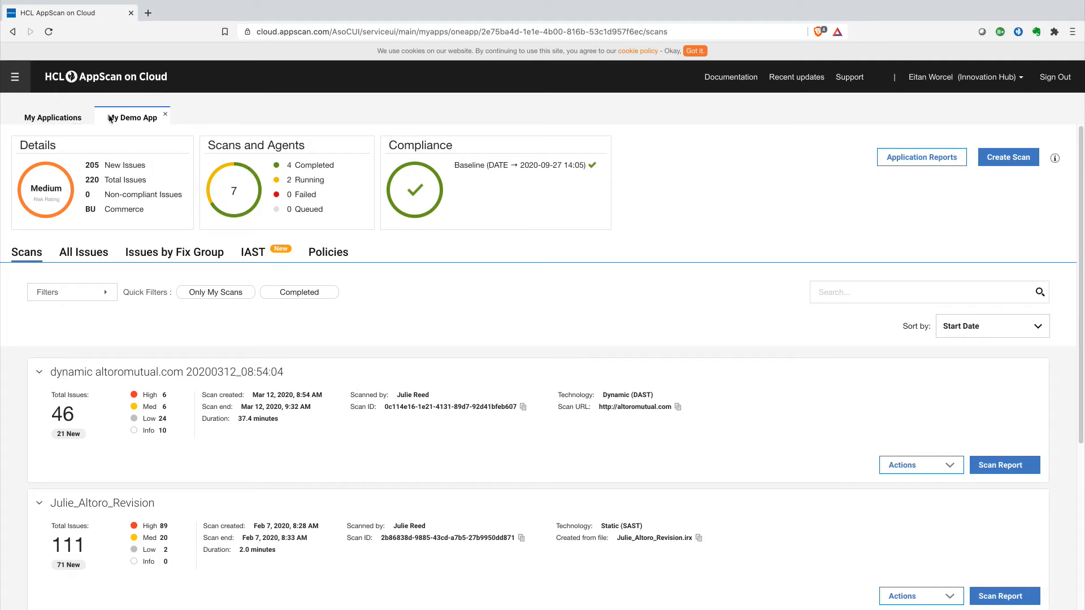
Step: Return to the policies view and start a custom policy with the sample JSON expression inserted
left_click(8, 78)
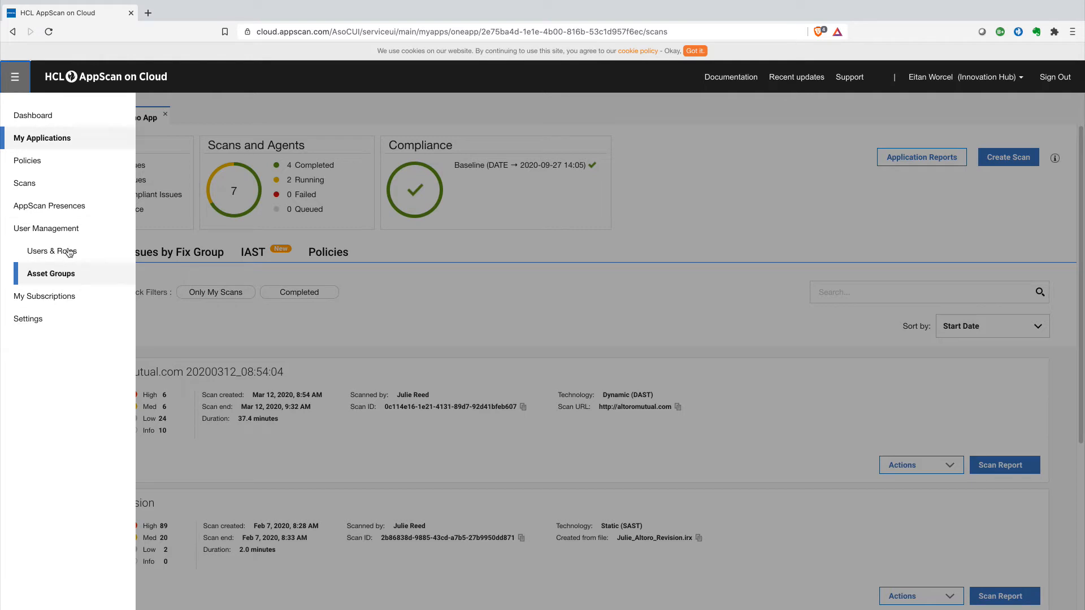
left_click(63, 164)
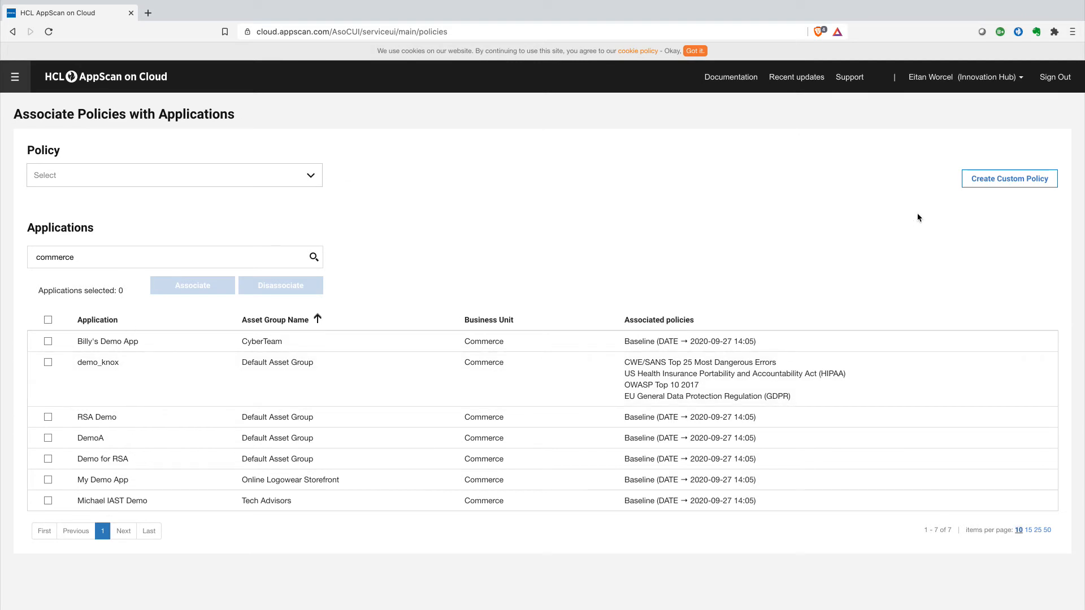
left_click(1022, 182)
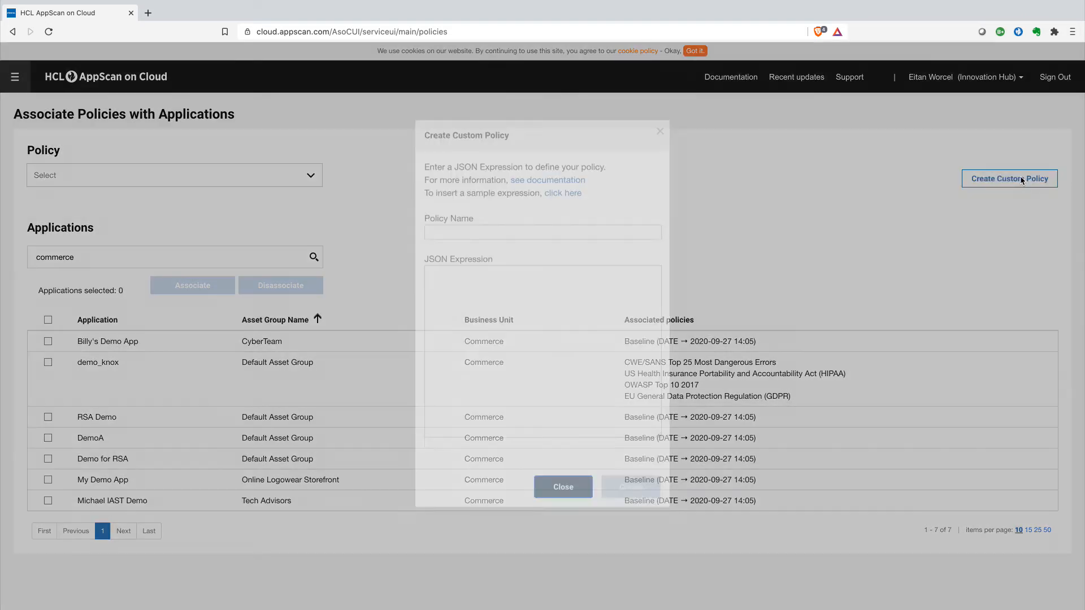
left_click(572, 208)
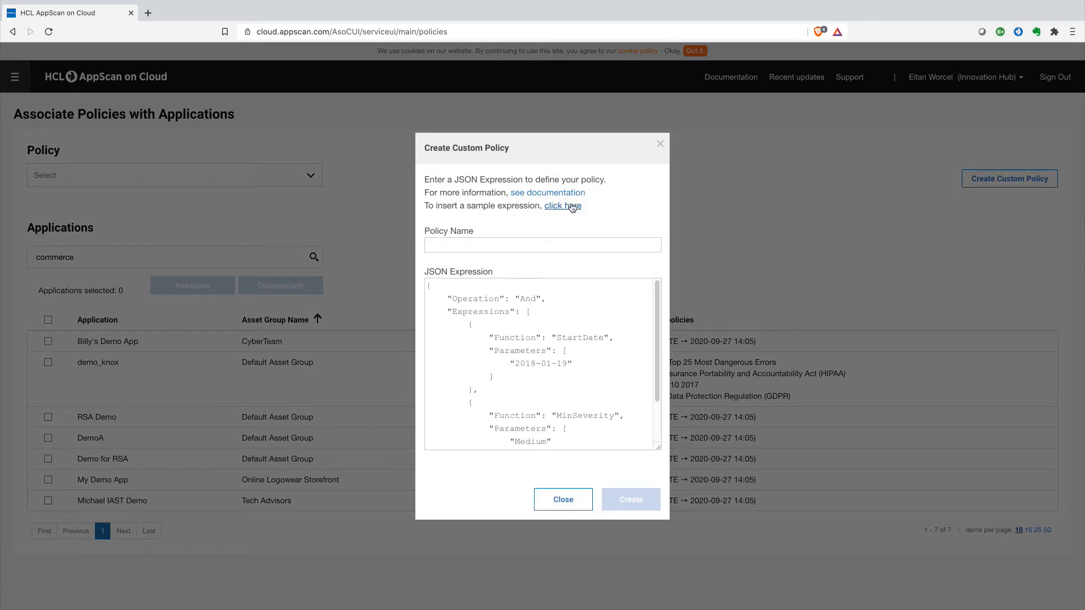
Step: In the JSON expression, set the StartDate parameter to 2020-09-27 and the MinSeverity parameter to High
double_click(534, 368)
type("2022")
key("BackSpace")
type("0")
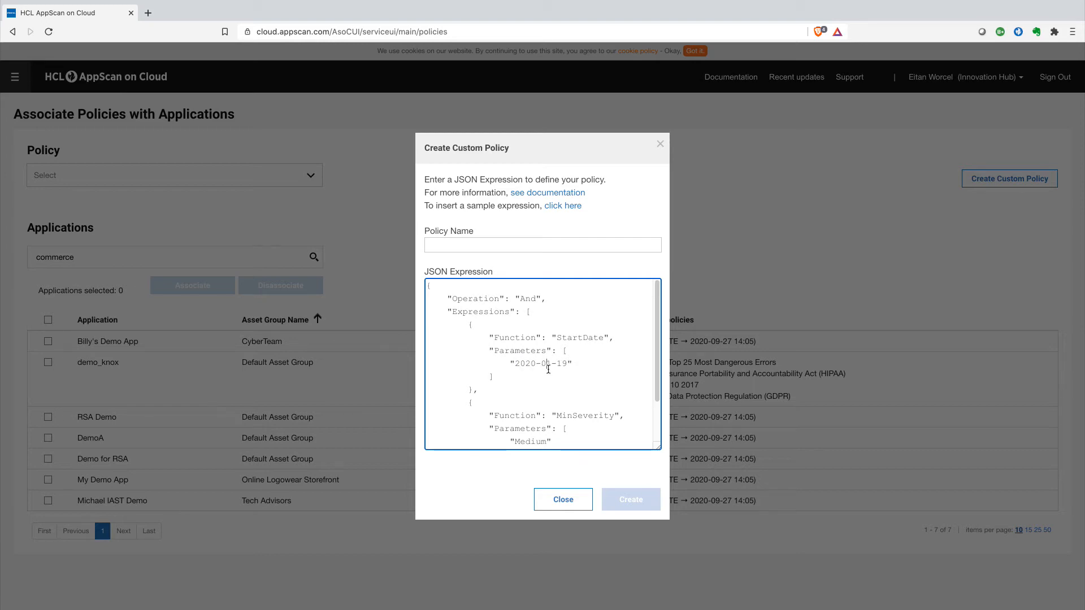
key("BackSpace")
type("9")
double_click(560, 368)
type("27")
scroll(542, 436, "down", 2)
double_click(539, 394)
type("High")
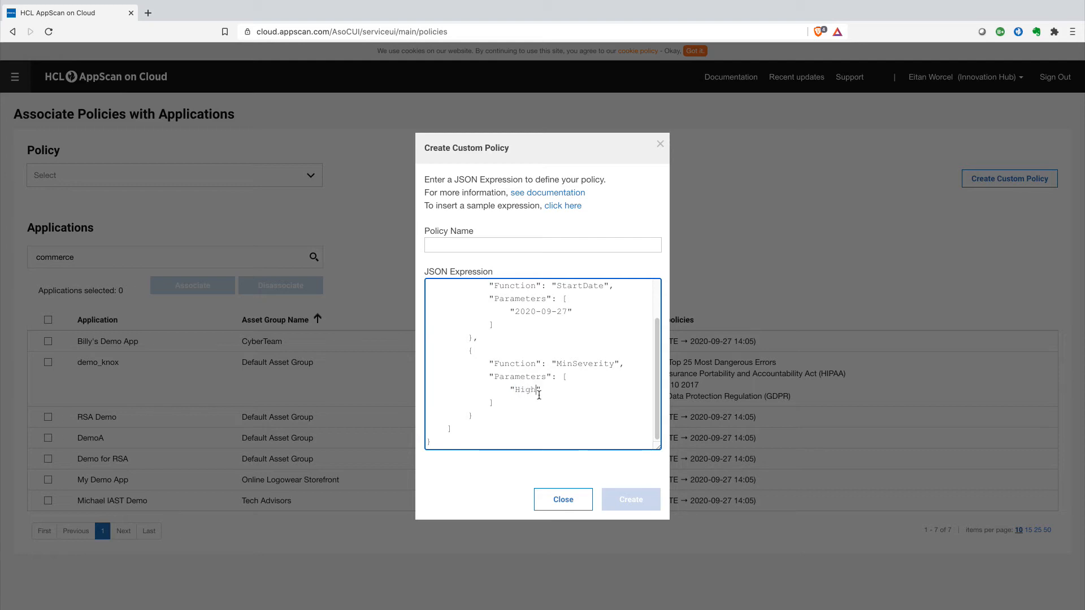
Step: Name the custom policy "Step 1 policy", create it and close the dialog
left_click(512, 249)
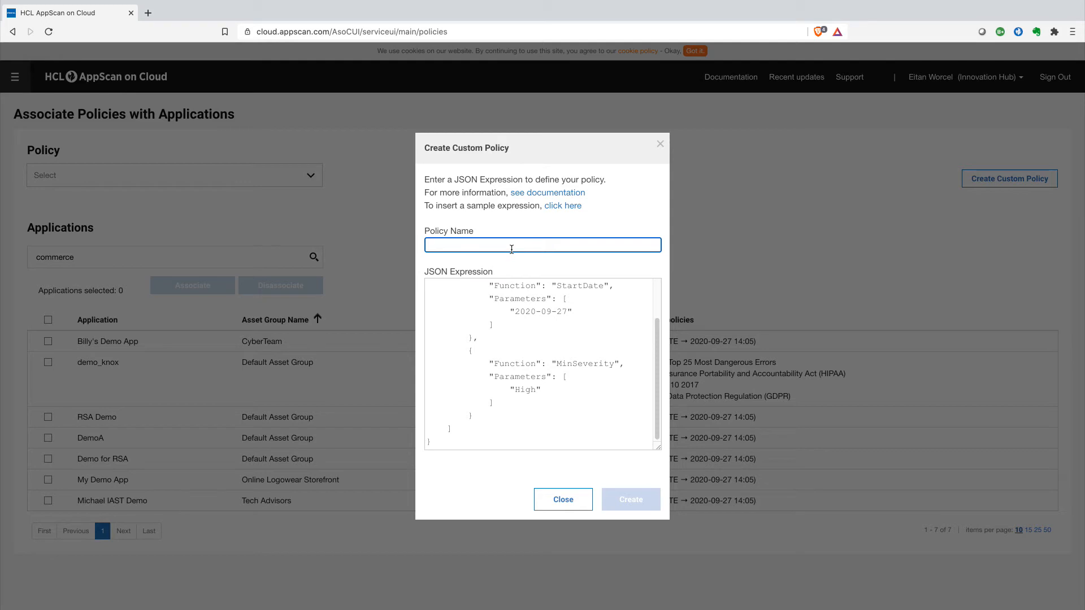
type("Step 1 policy")
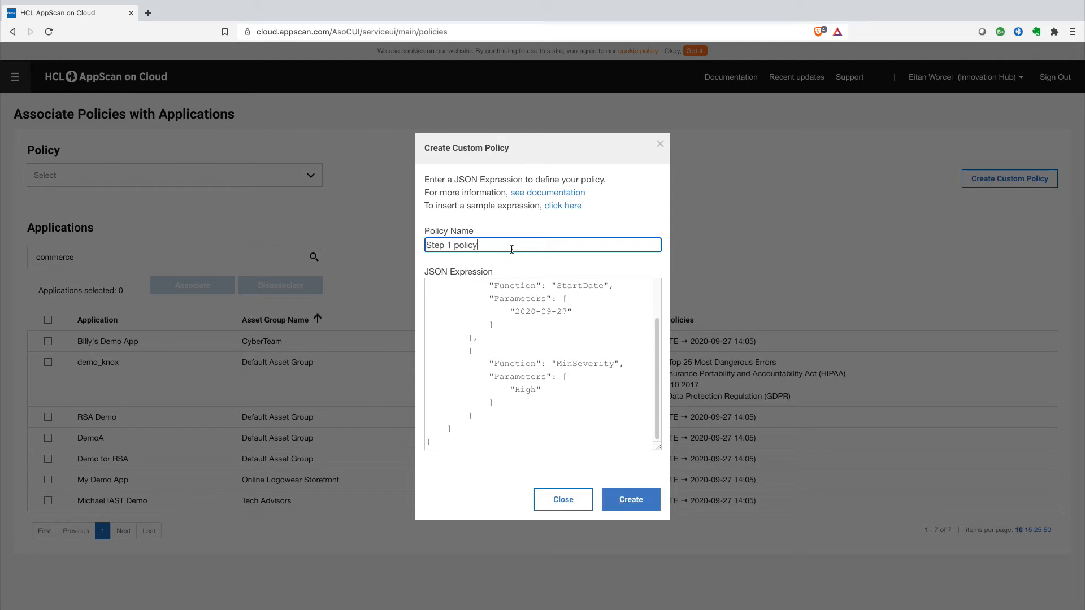
left_click(619, 496)
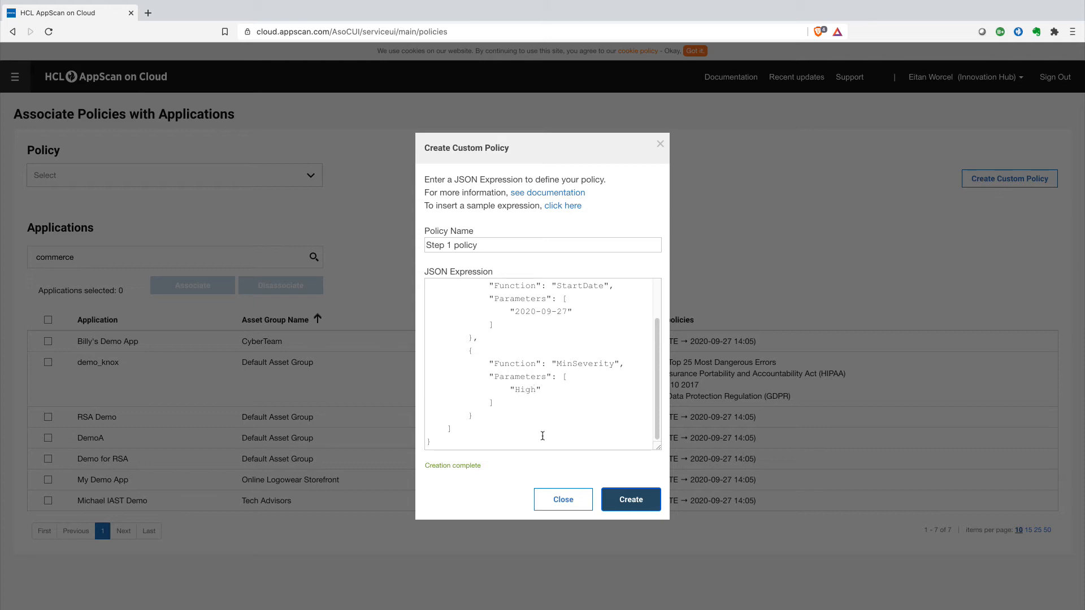
left_click(628, 506)
left_click(555, 508)
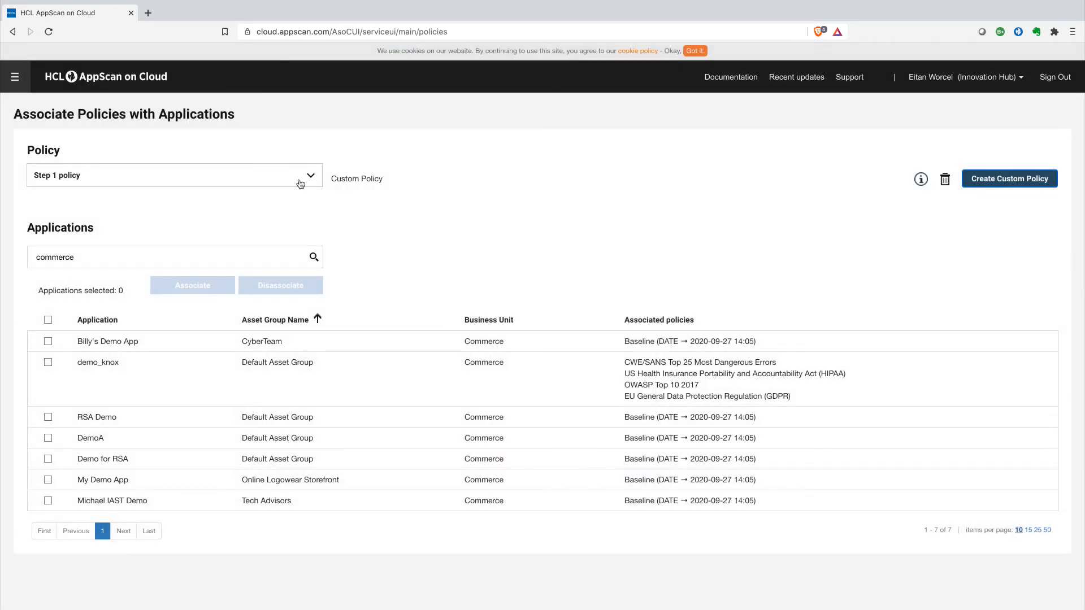
Step: Associate Step 1 policy with all listed commerce applications except demo_knox
left_click(48, 320)
left_click(48, 362)
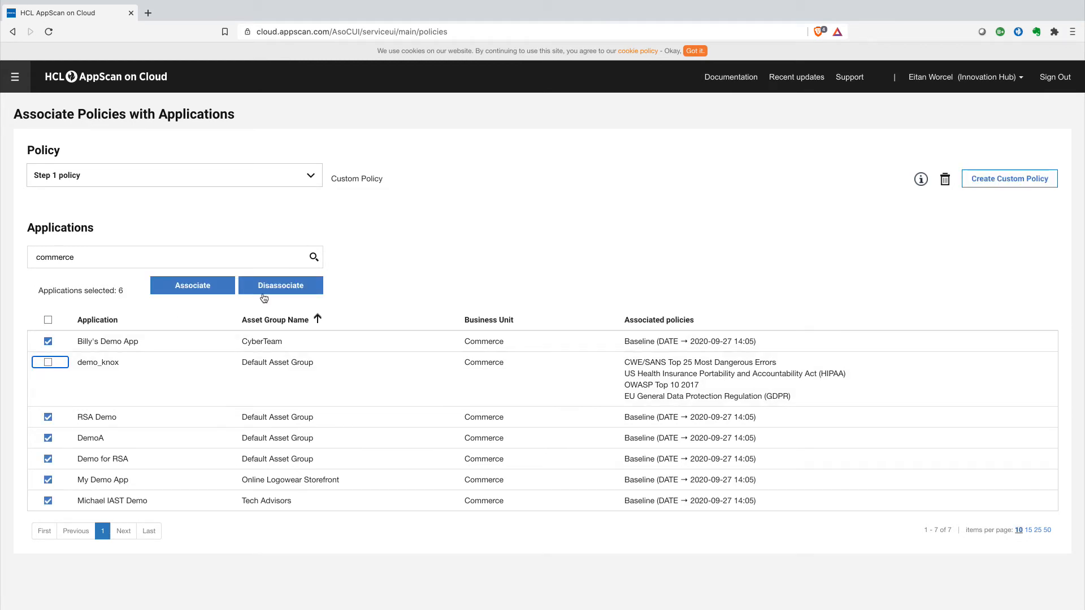
left_click(207, 291)
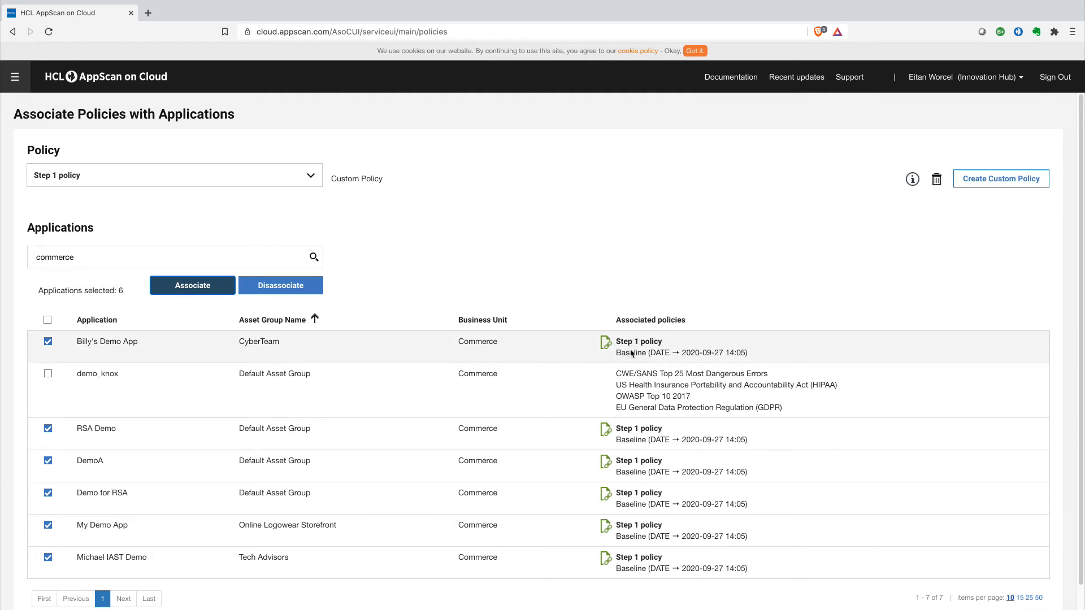
left_click(249, 177)
left_click(470, 192)
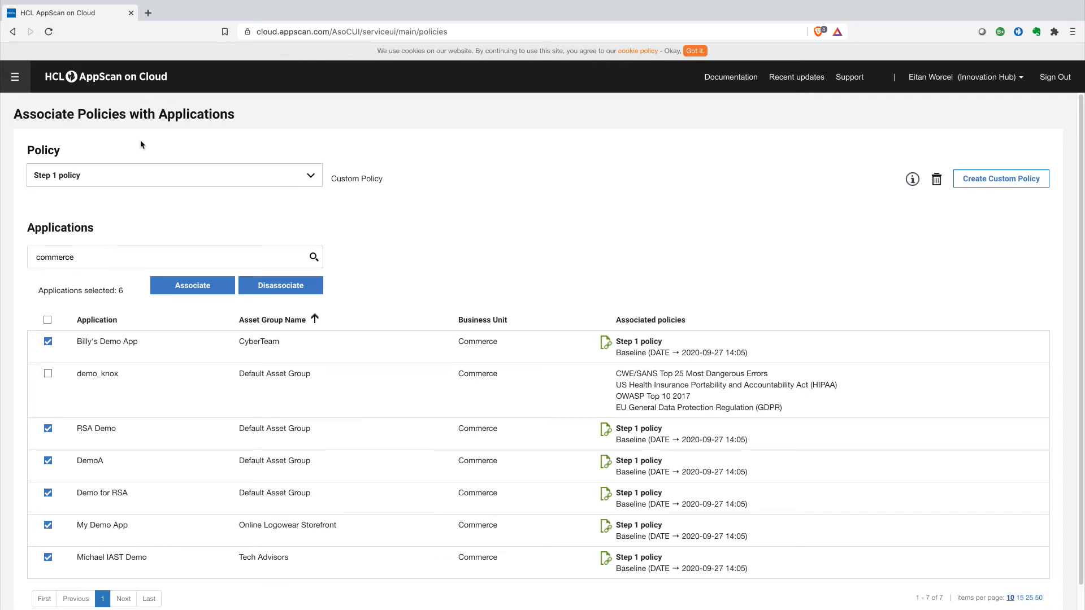
Step: Review the associated policies in the application list and check My Demo App's compliance with both policies
left_click(16, 79)
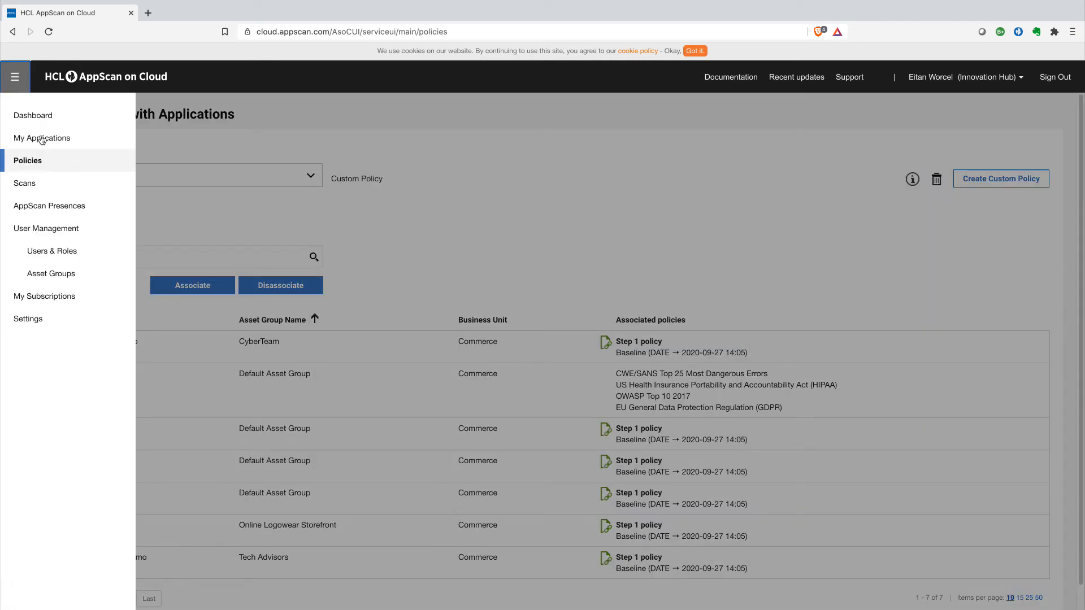
left_click(44, 142)
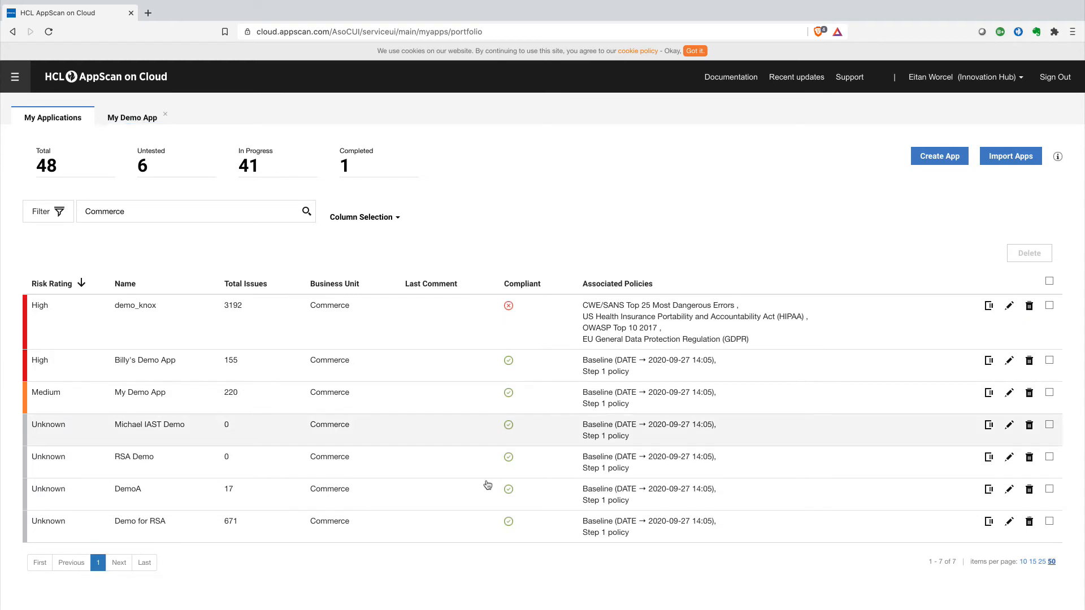
left_click(138, 118)
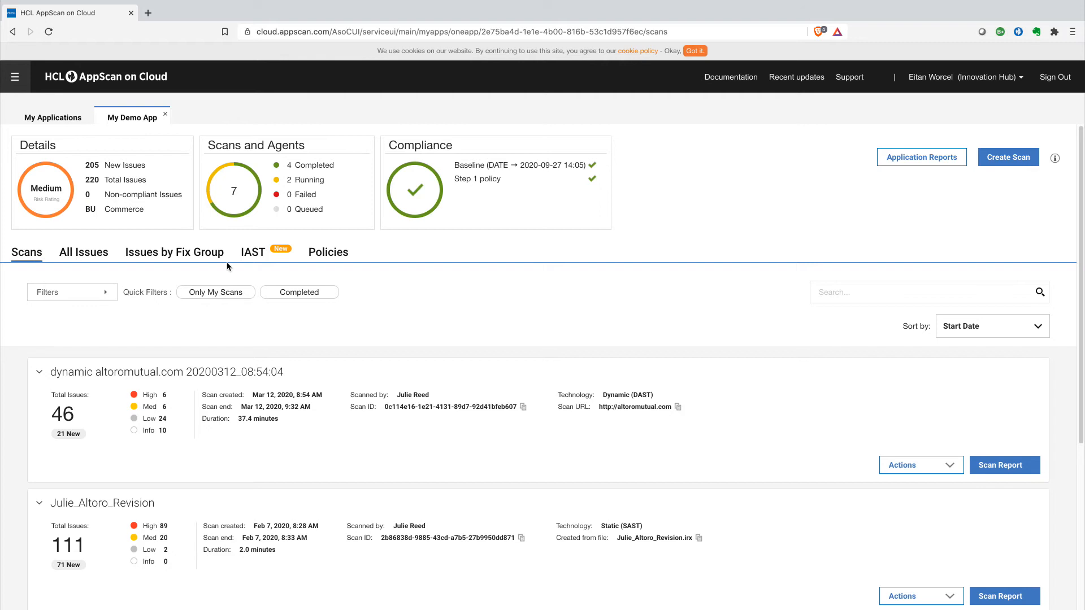
Step: Disable and re-enable the Baseline policy in My Demo App's own policy list
left_click(341, 252)
left_click(512, 324)
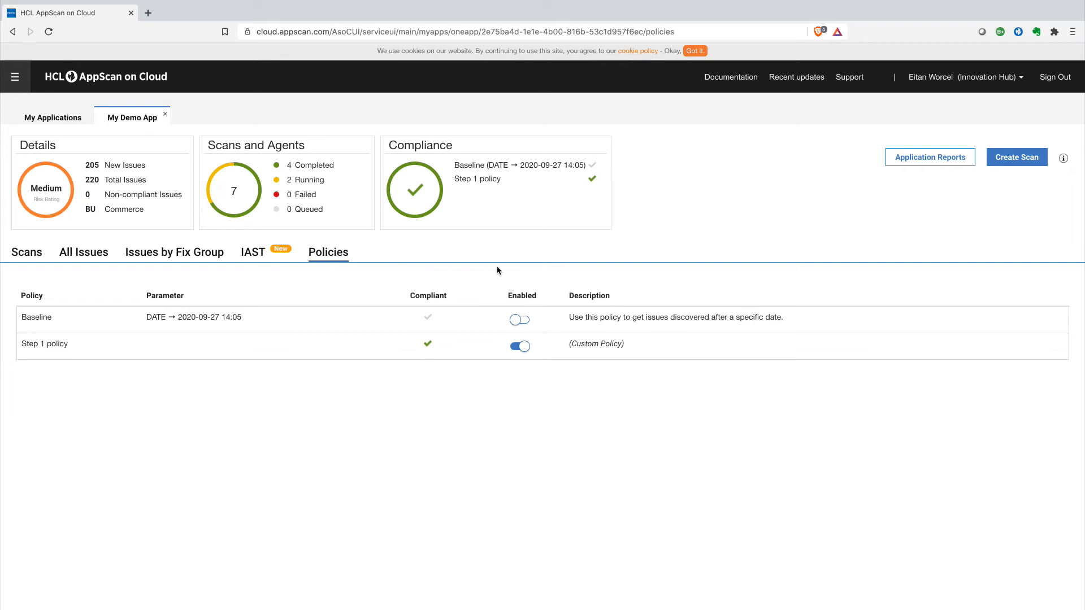
left_click(521, 330)
Step: Return to the policies view and associate the PCI Compliance policy with all listed commerce applications, including demo_knox
left_click(17, 77)
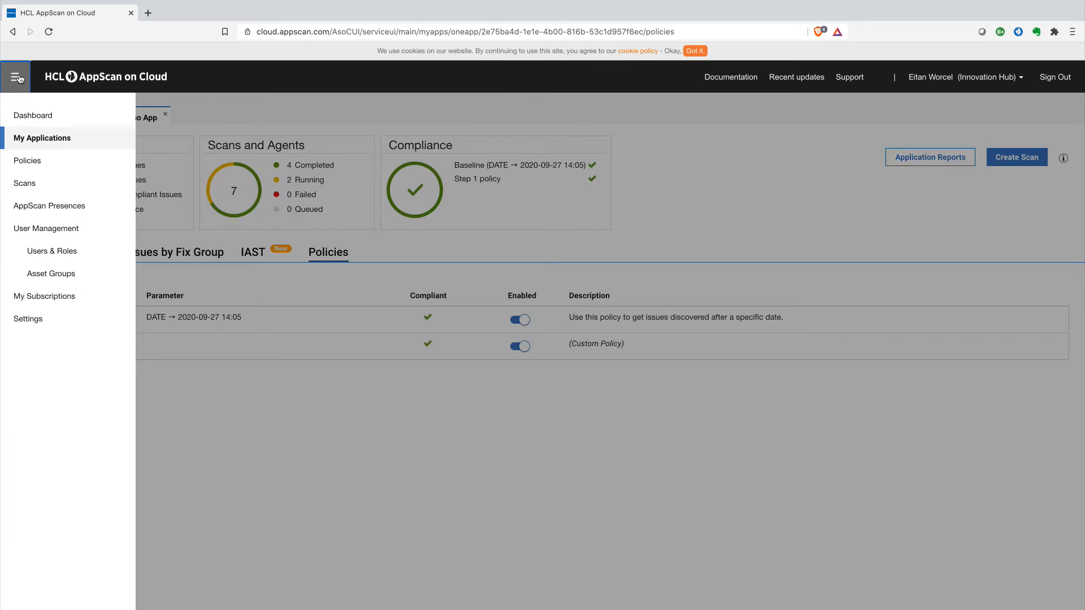
left_click(52, 171)
left_click(128, 181)
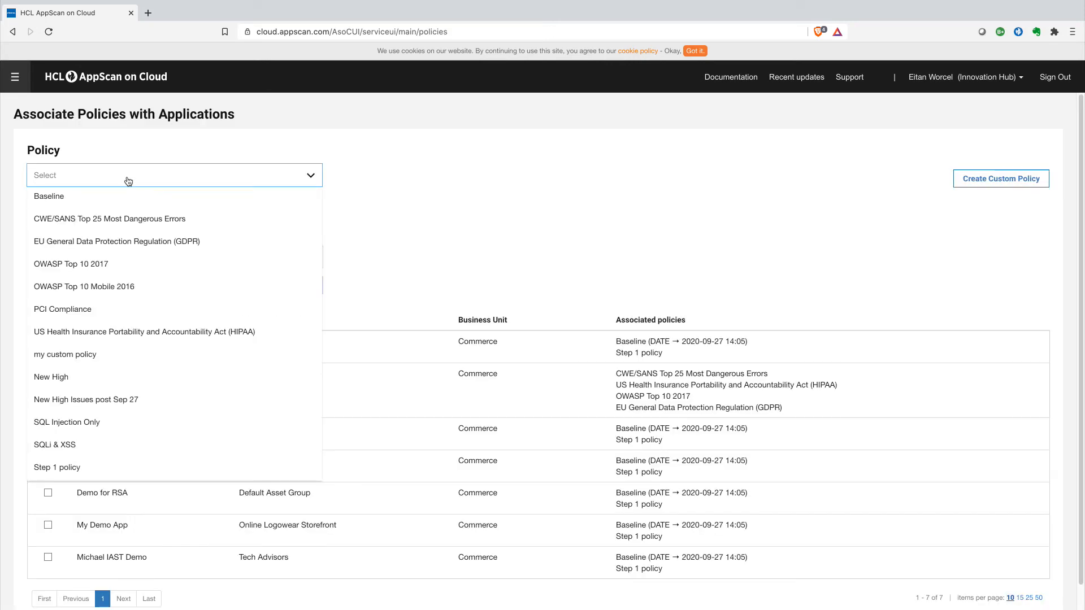
left_click(89, 309)
left_click(47, 319)
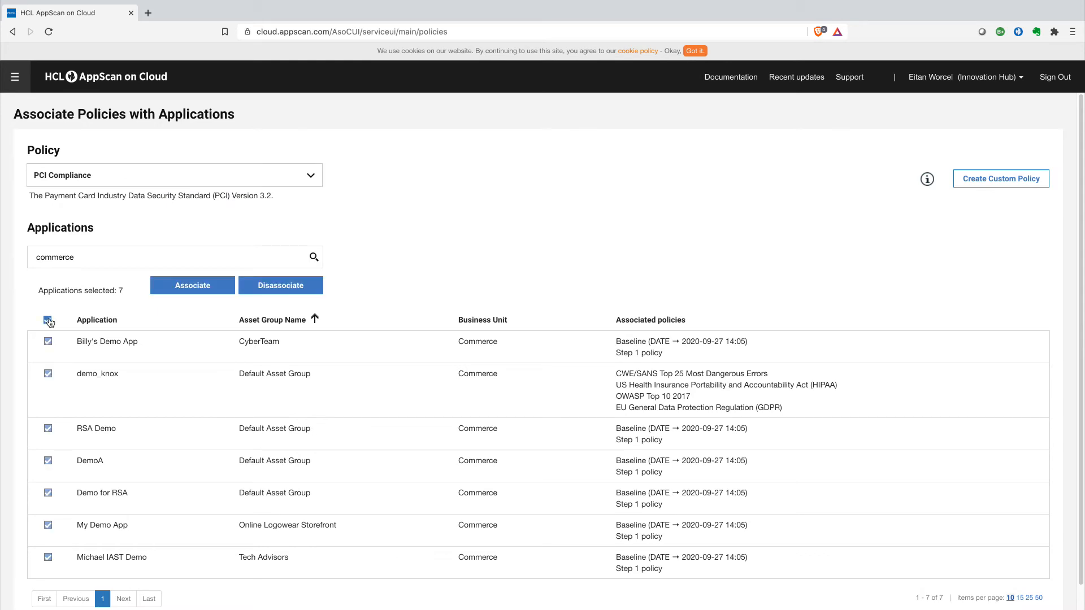
left_click(225, 290)
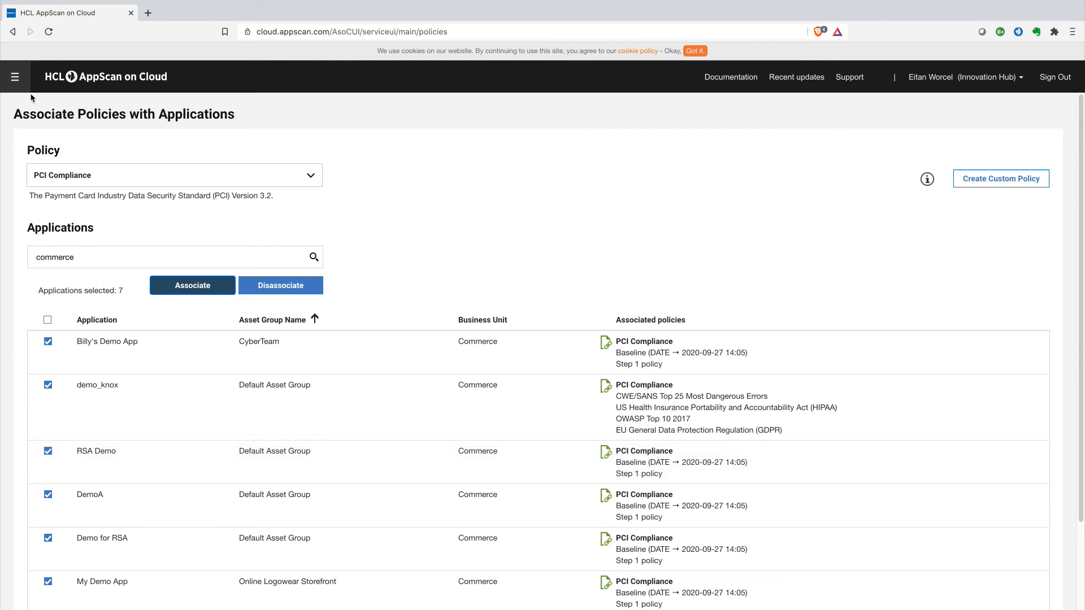
Step: In My Demo App's own policy list, disable the PCI Compliance policy, re-enable it, and disable it again
left_click(17, 81)
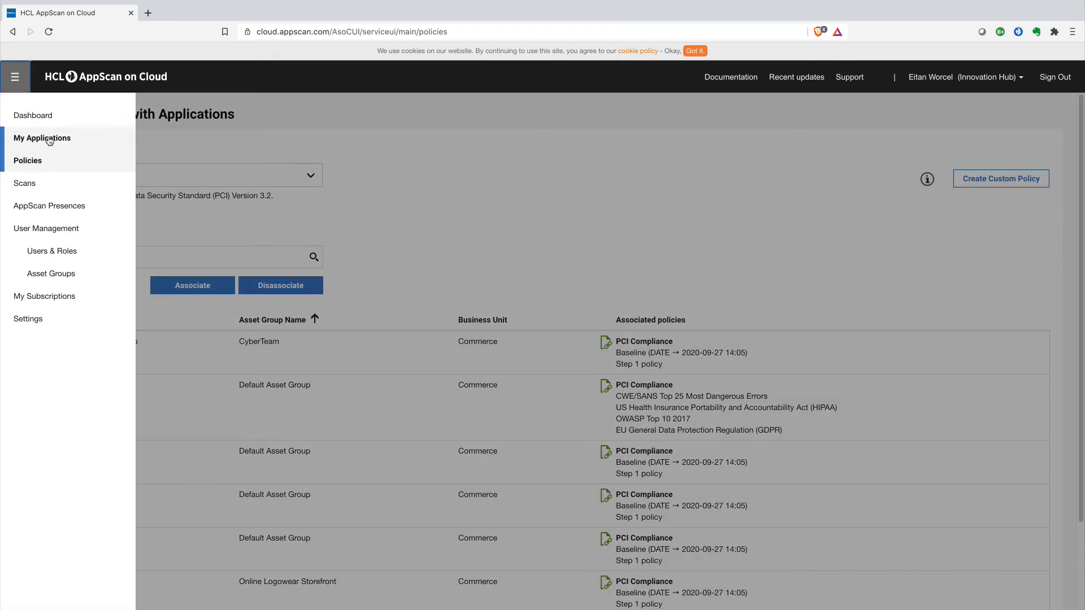
left_click(50, 139)
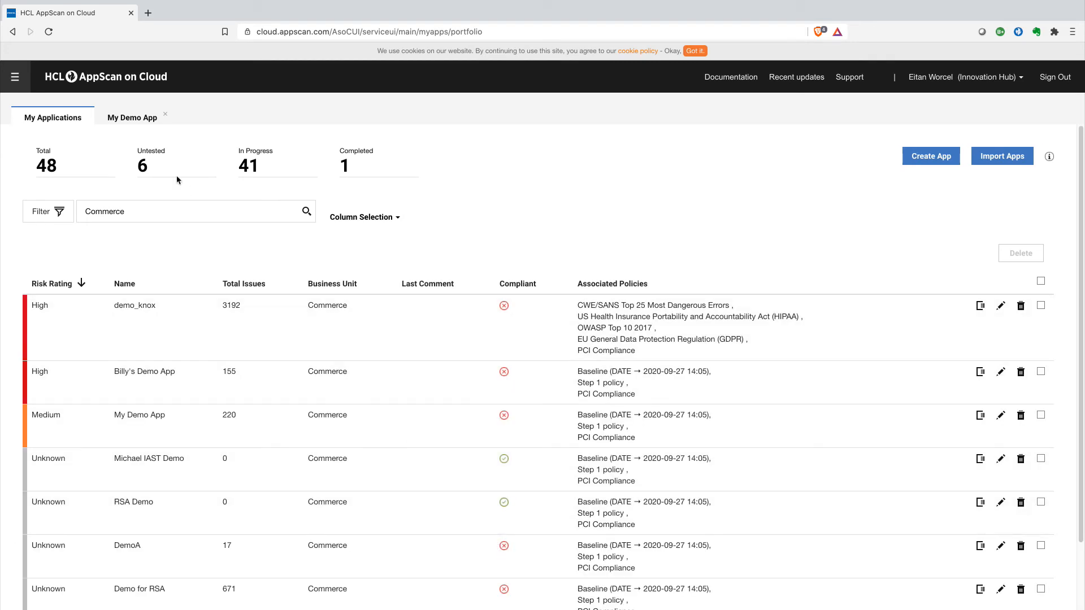
left_click(137, 119)
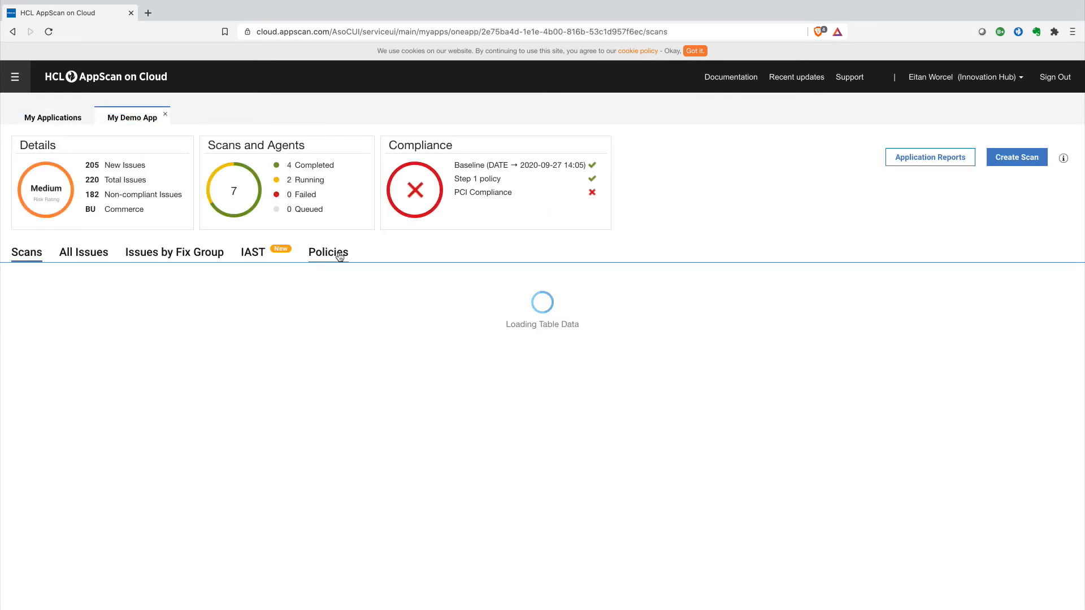
left_click(339, 255)
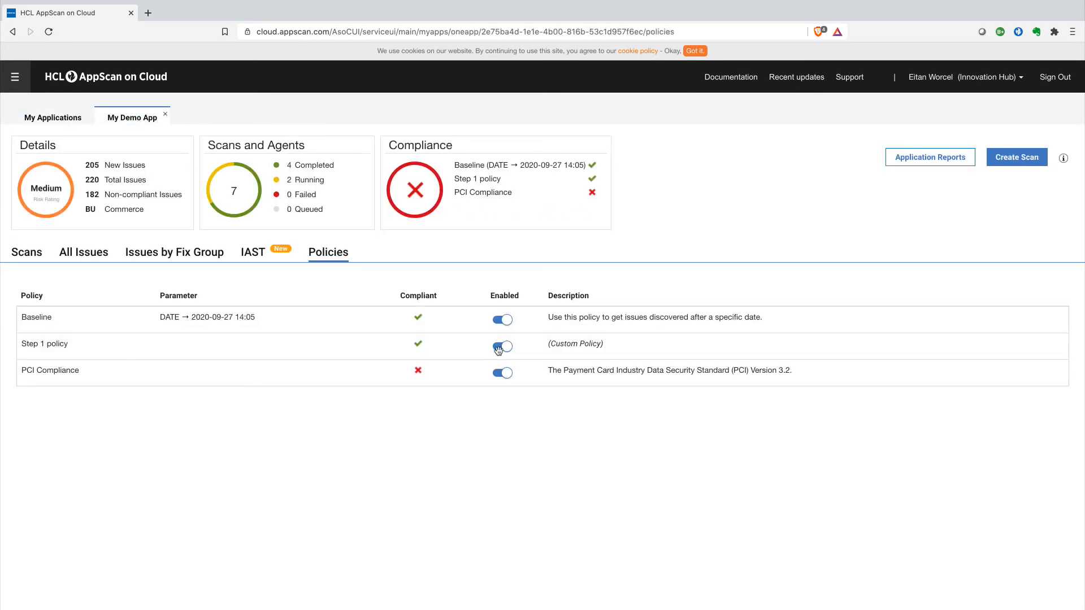
left_click(500, 373)
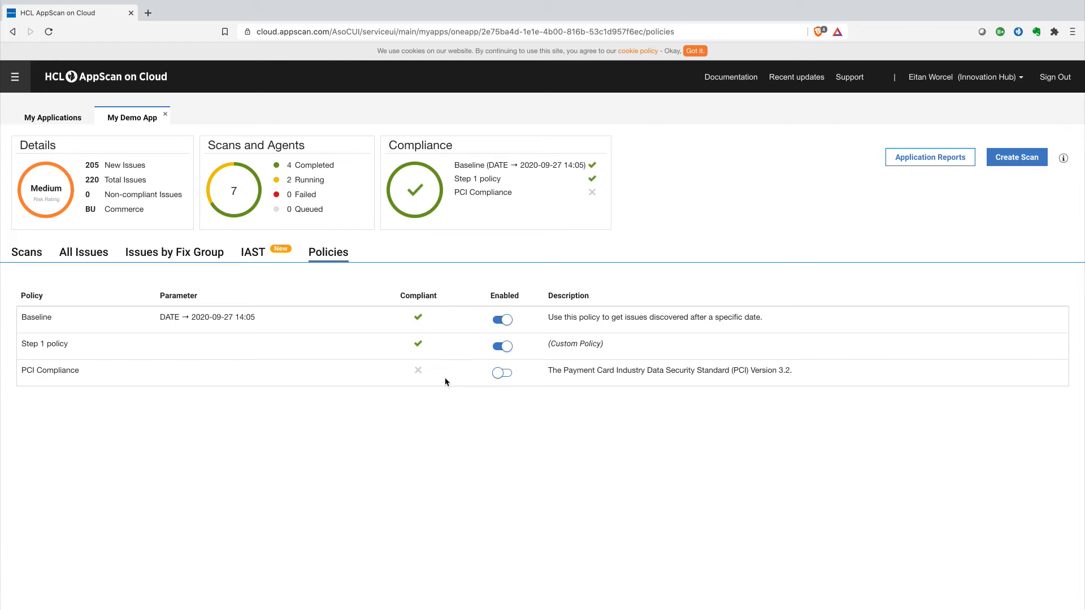
left_click(505, 373)
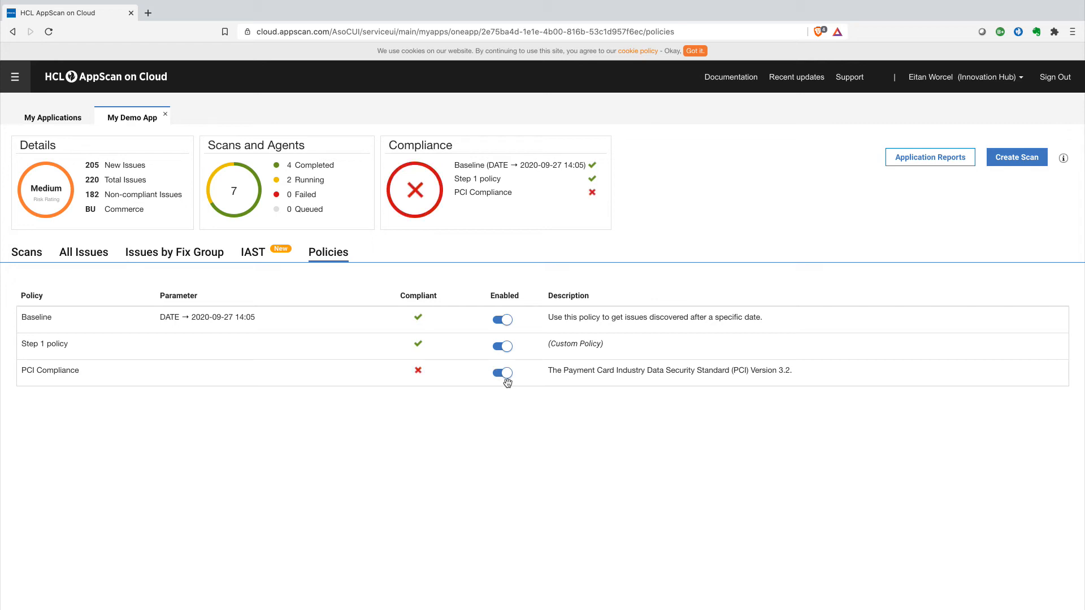
double_click(89, 195)
left_click(497, 376)
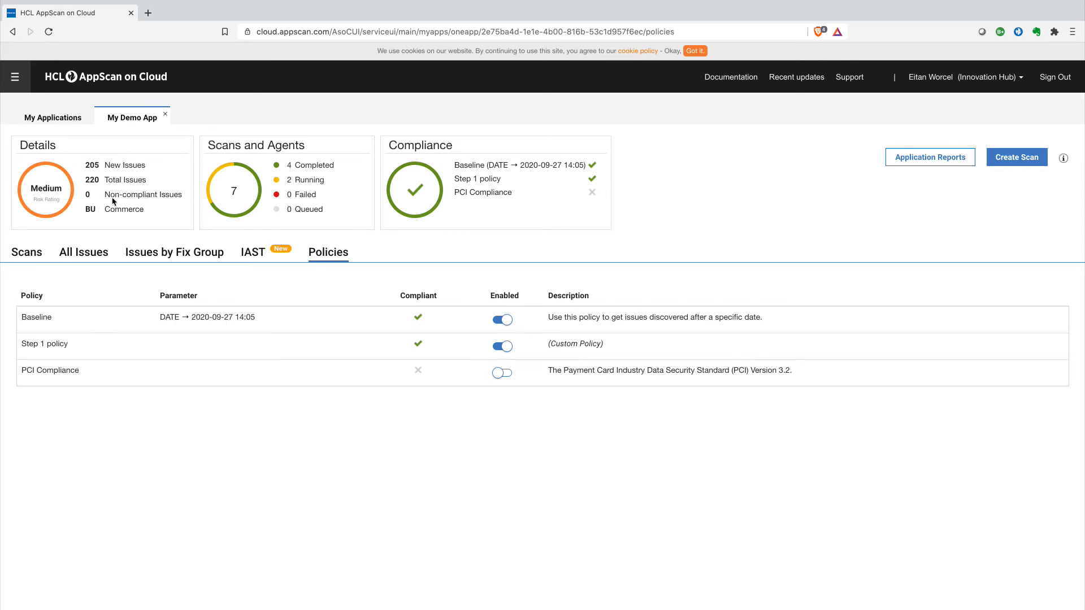
Step: Return to the policies view and start a custom policy named "new SQLi only"
left_click(16, 81)
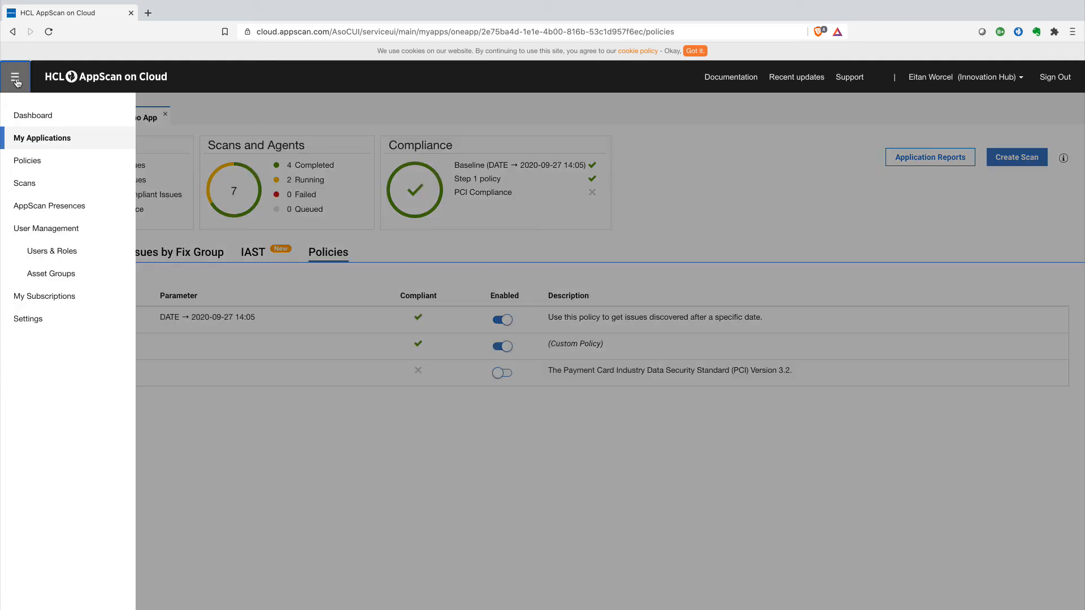
left_click(28, 163)
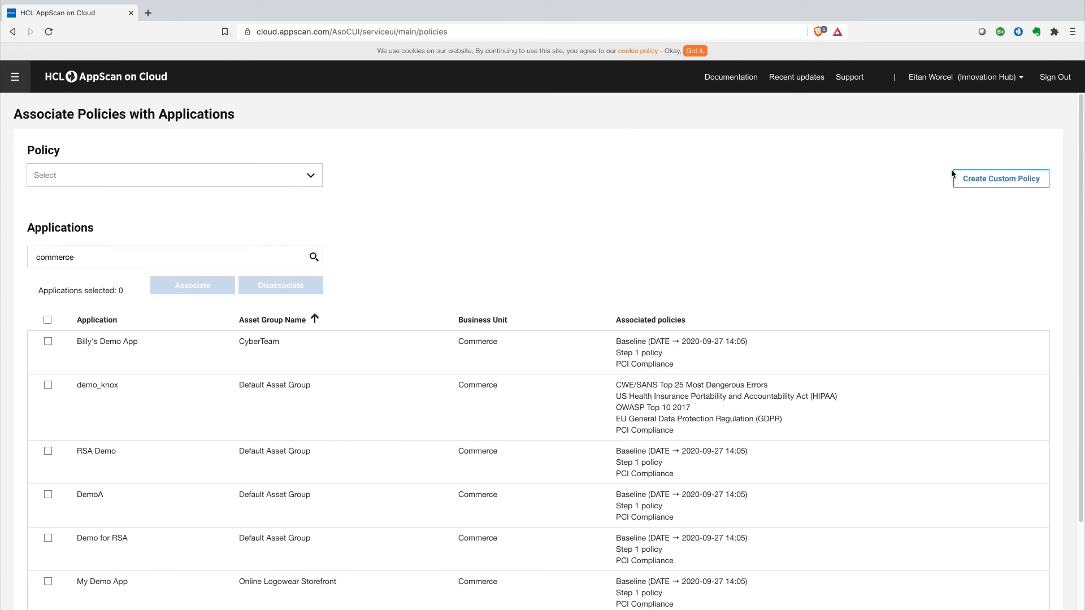
left_click(980, 182)
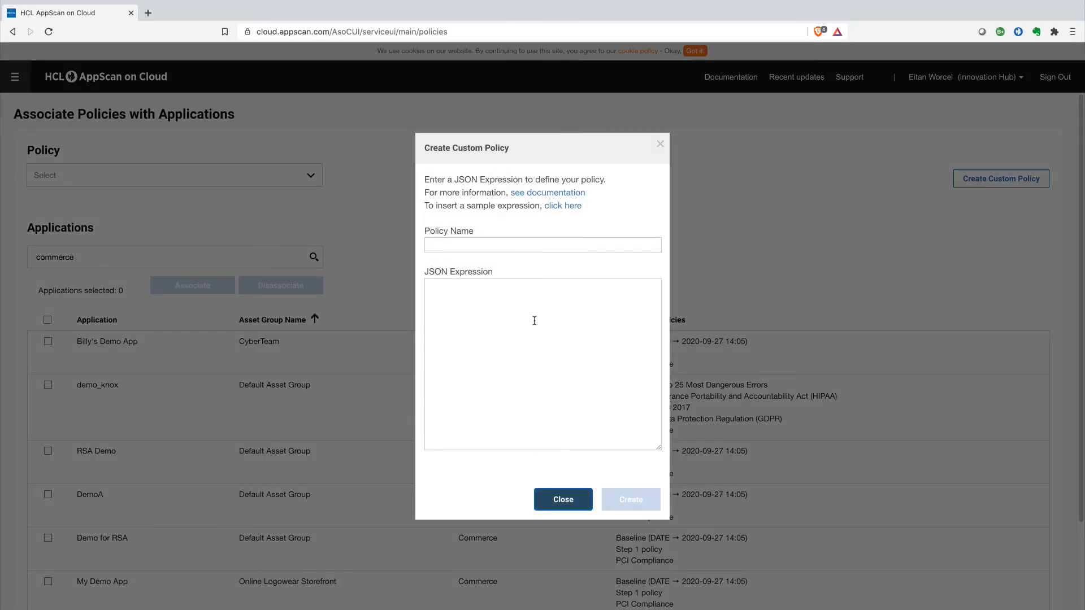
left_click(541, 248)
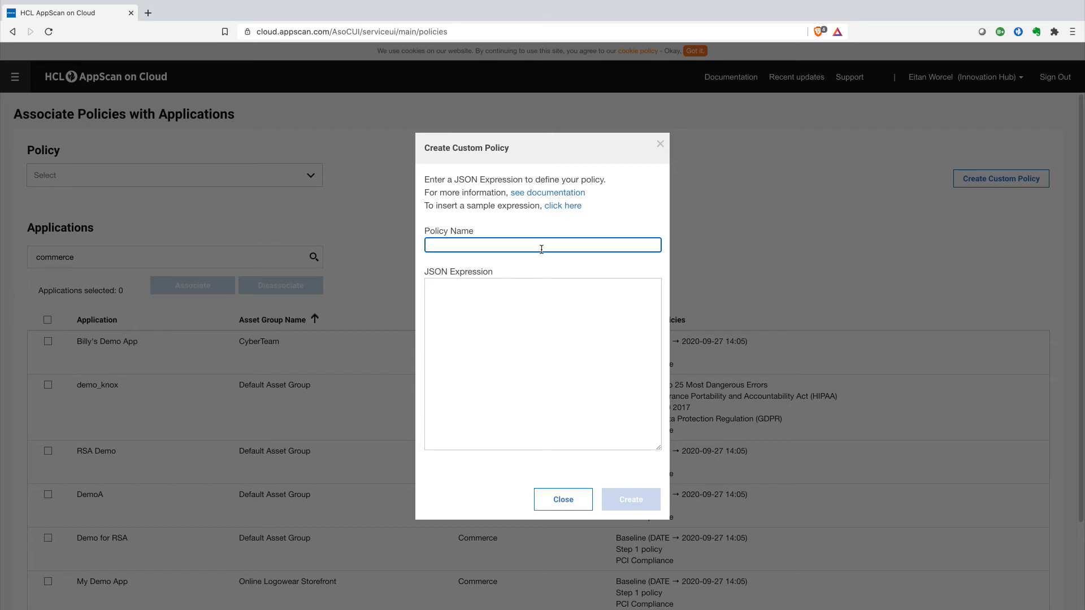
type("SQL")
type("i only")
type("new")
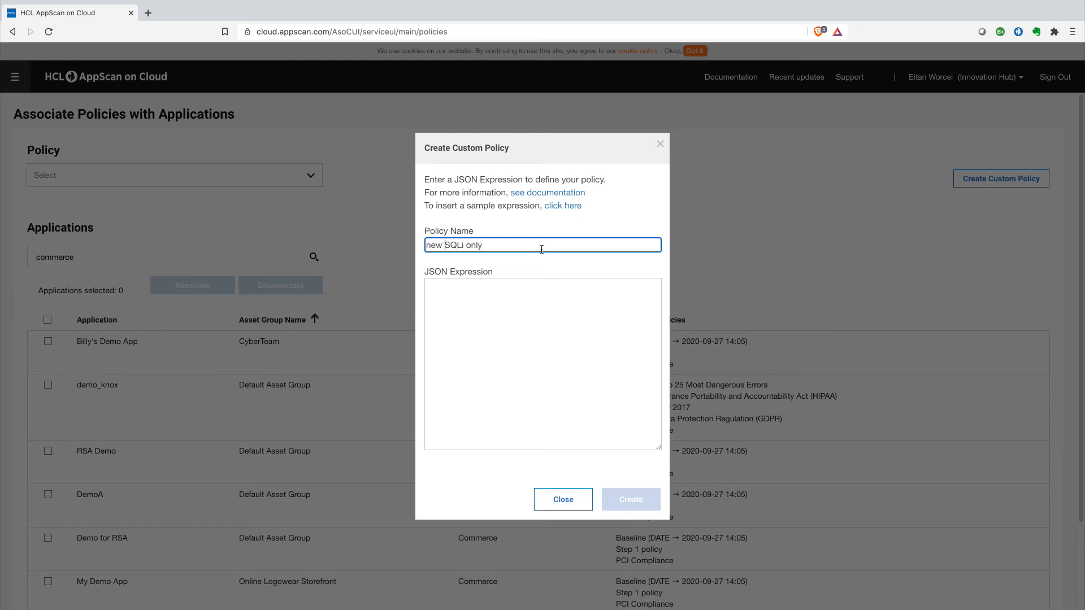
Step: Open the custom policies documentation and copy the Function and Parameters lines of the custom CWE policy example
left_click(565, 195)
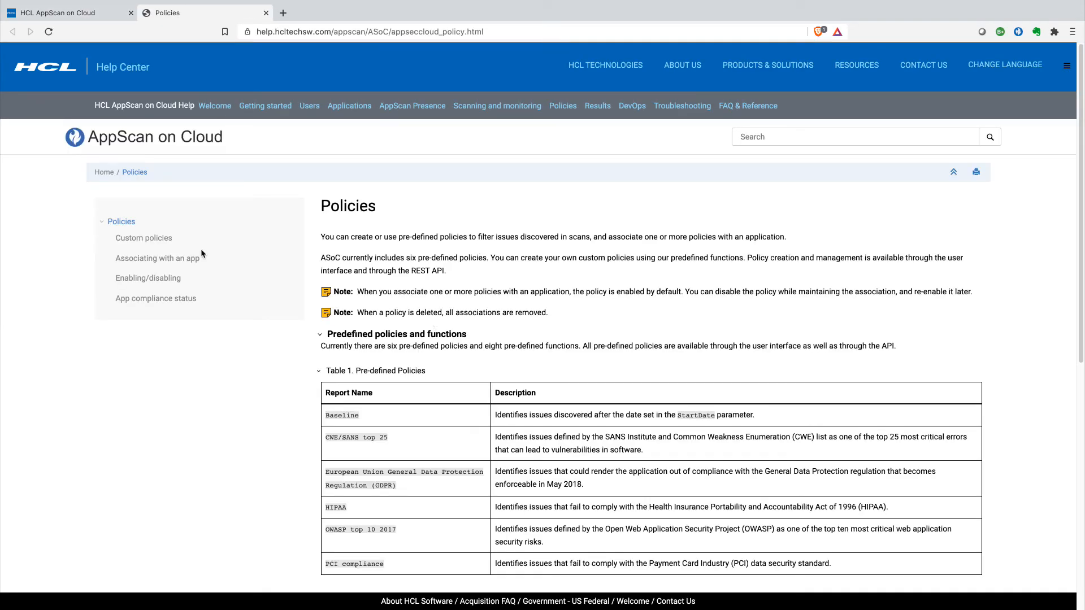
left_click(154, 239)
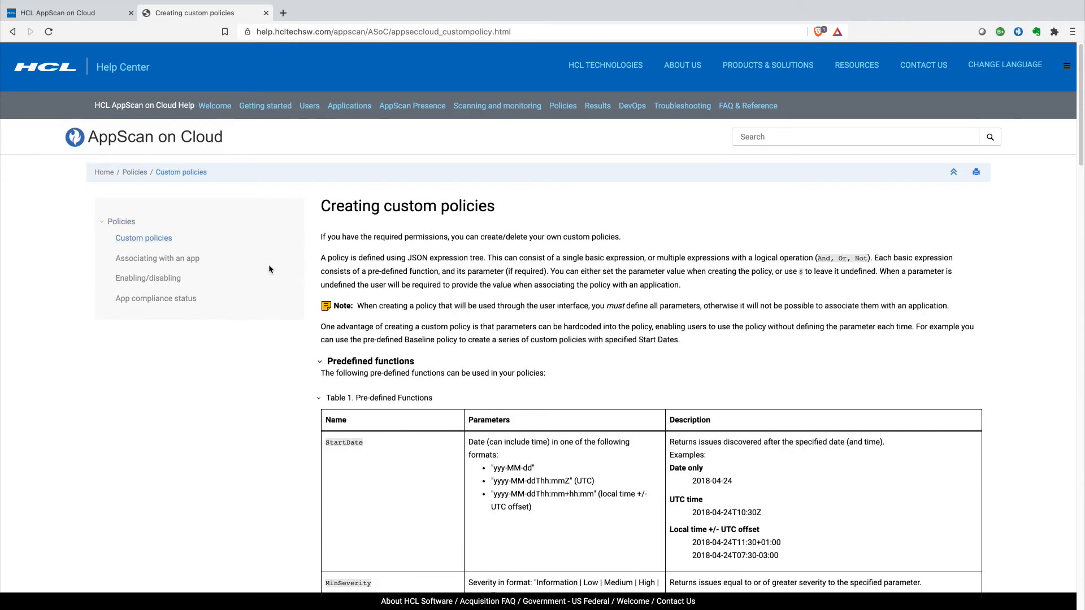
scroll(271, 270, "down", 5)
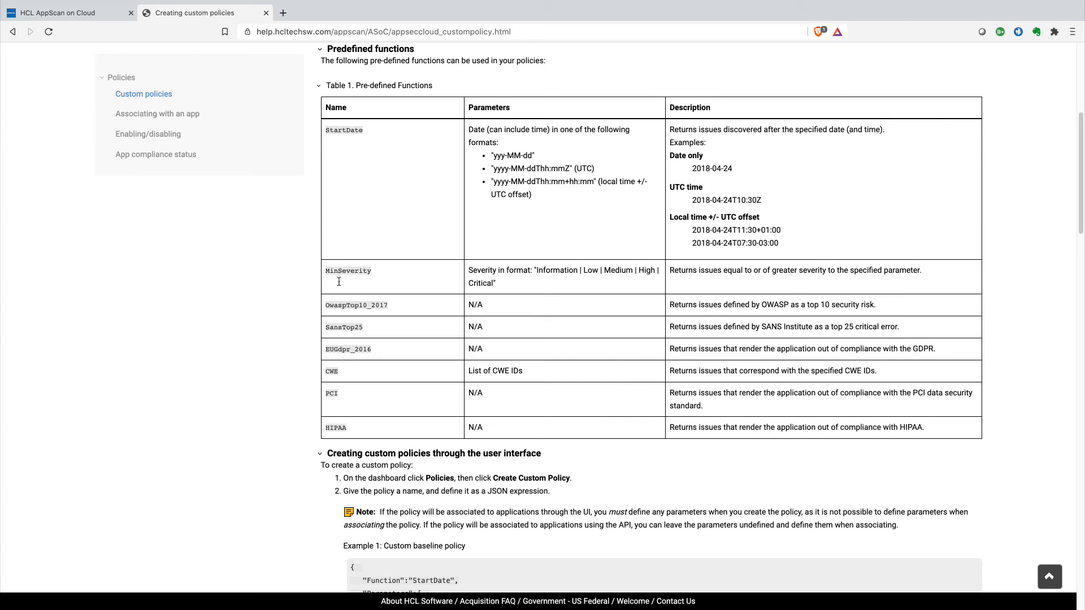
double_click(332, 371)
scroll(394, 439, "down", 4)
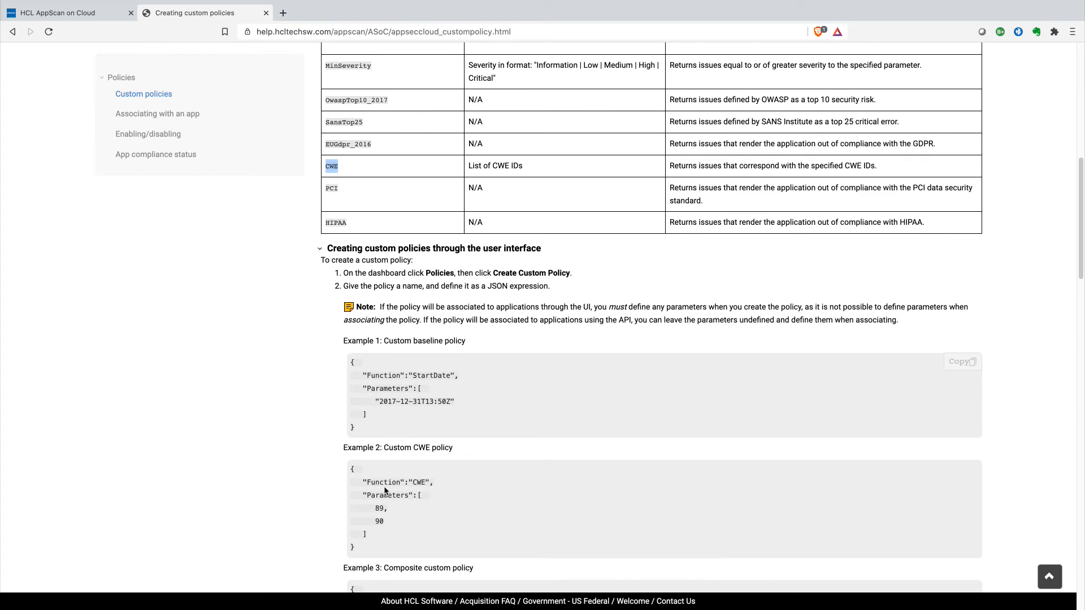
left_click(365, 484)
left_click_drag(357, 486, 419, 534)
key("ctrl+c")
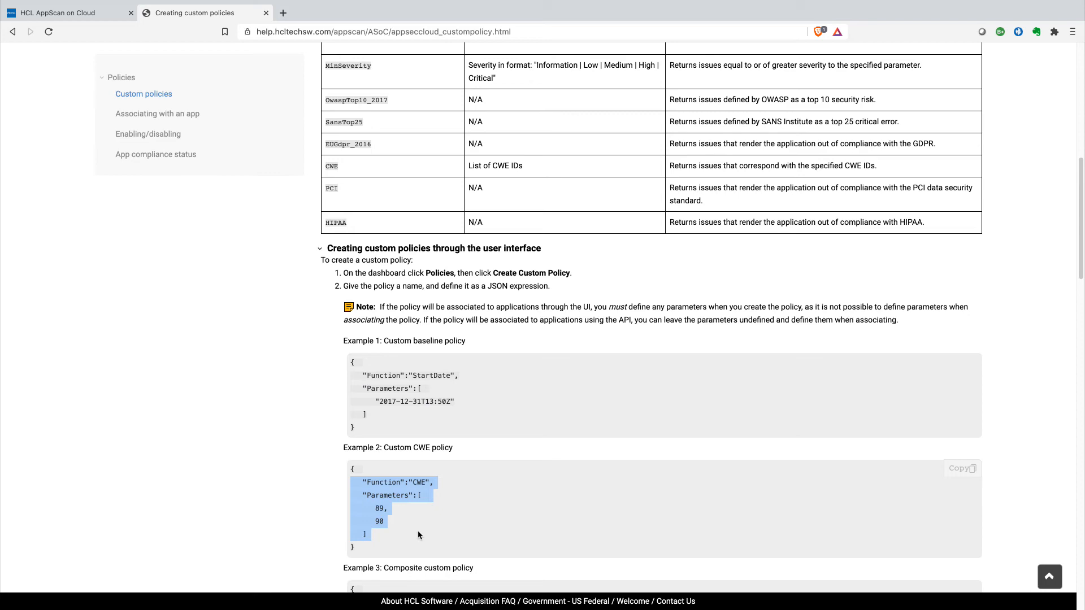
Step: Back in the custom policy form, insert the sample expression and set its StartDate parameter to 2020-09-27
scroll(415, 452, "up", 8)
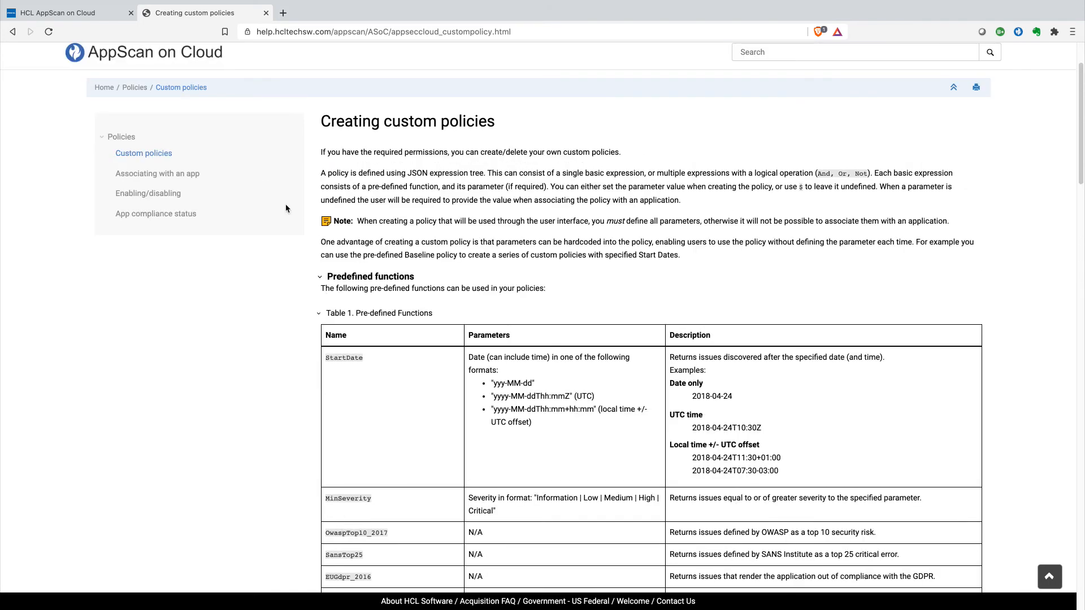
left_click(97, 14)
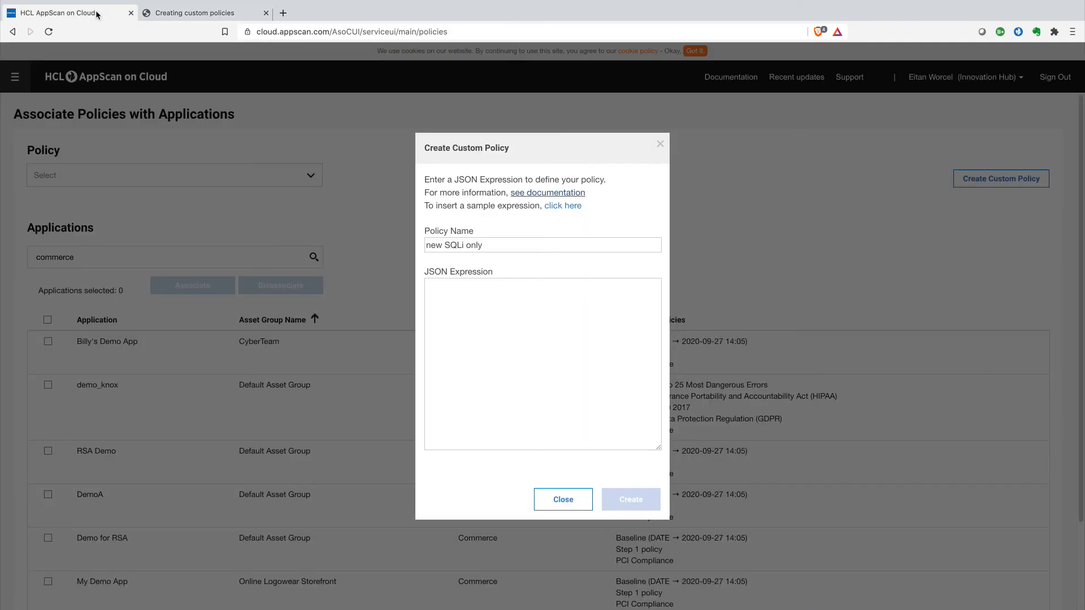
left_click(564, 207)
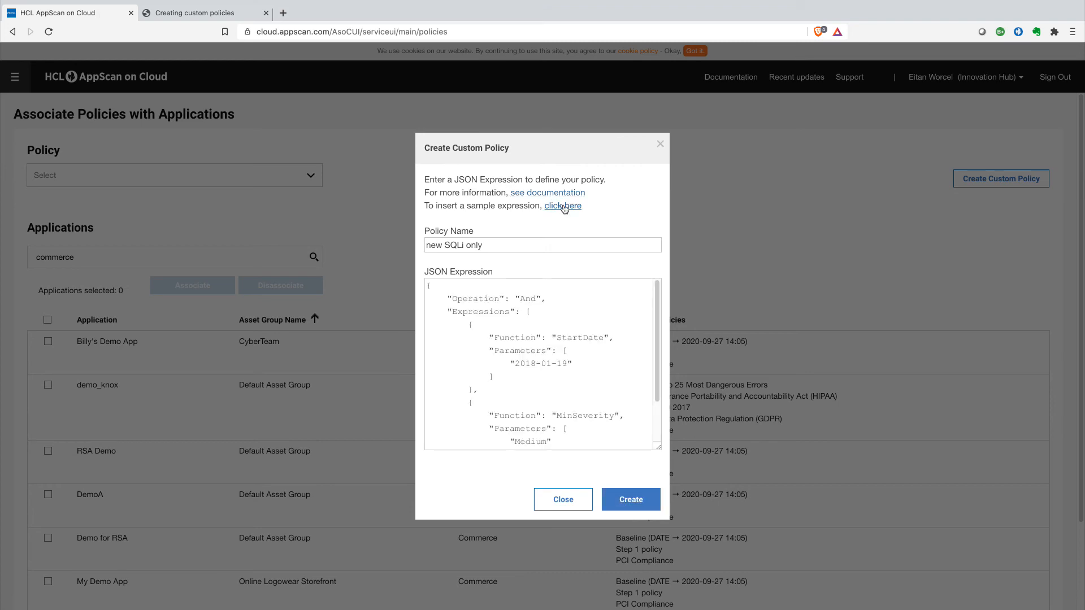
left_click(528, 370)
left_click_drag(526, 370, 536, 370)
type("20")
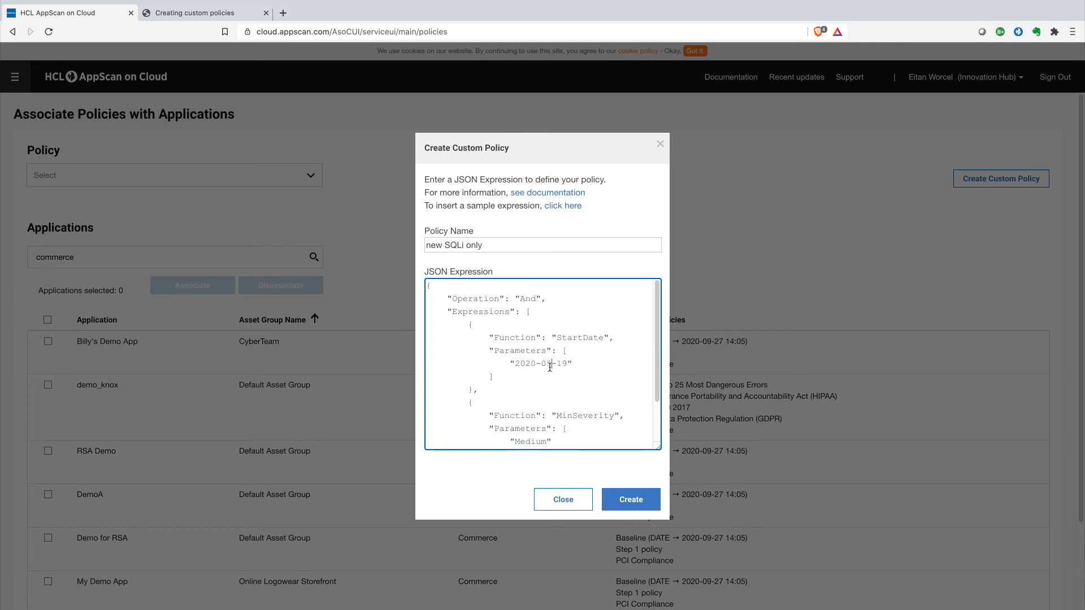
left_click_drag(567, 369, 557, 368)
type("27")
Step: Replace the MinSeverity function and its parameters in the JSON expression with the copied CWE function for 89 and 90
scroll(492, 428, "down", 2)
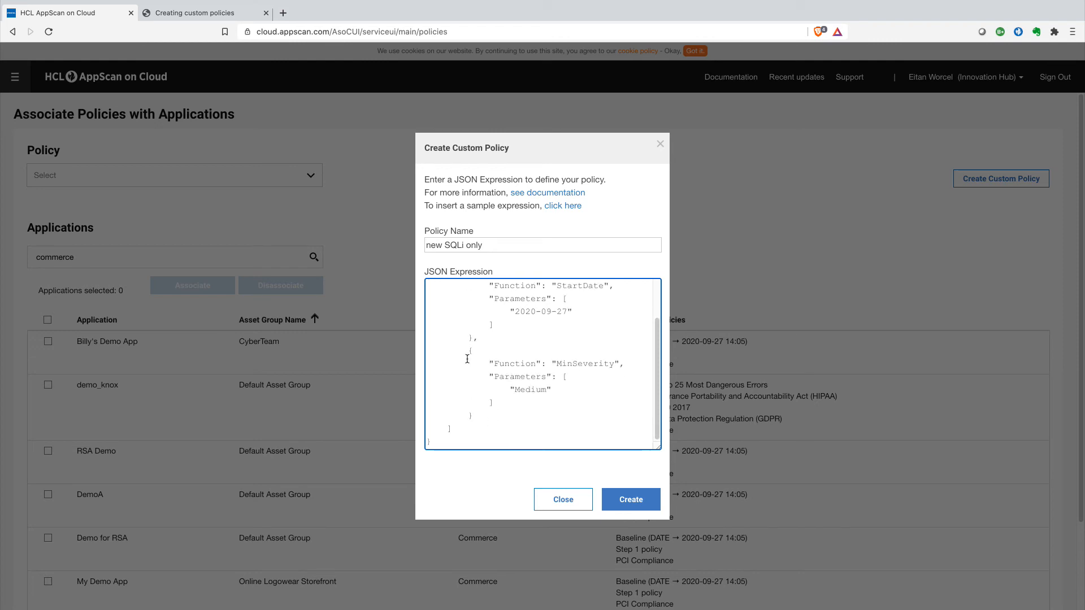
left_click_drag(468, 350, 515, 418)
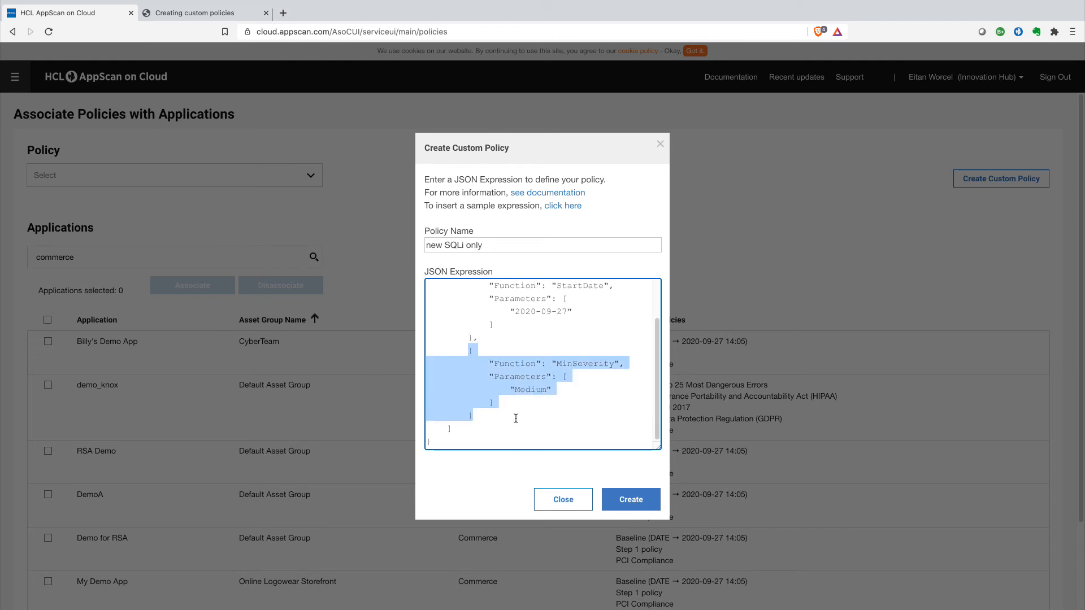
key("ctrl+v")
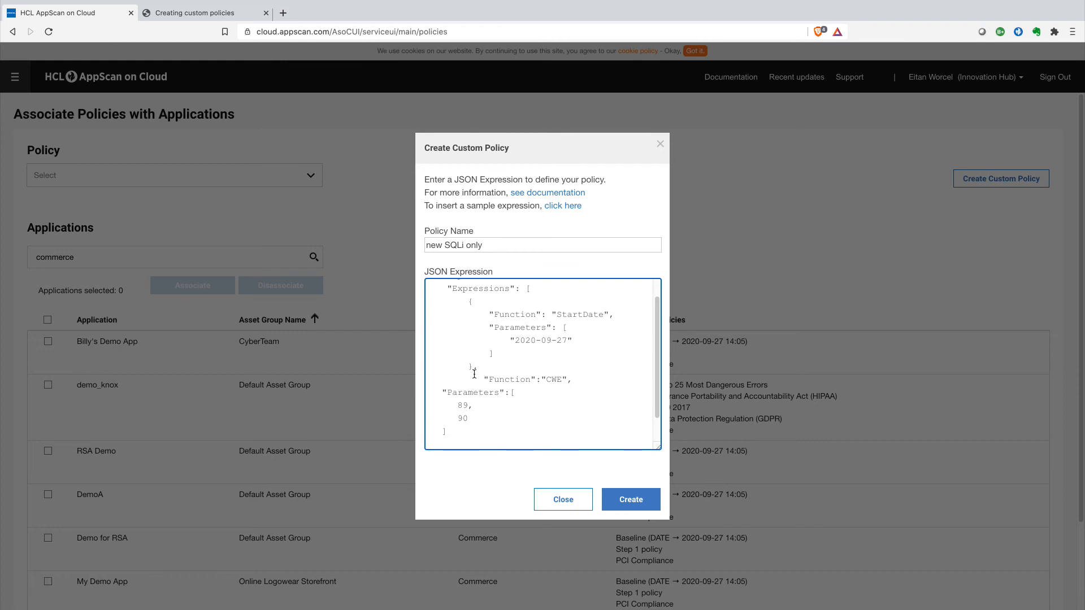
key("ctrl+z")
scroll(518, 407, "down", 2)
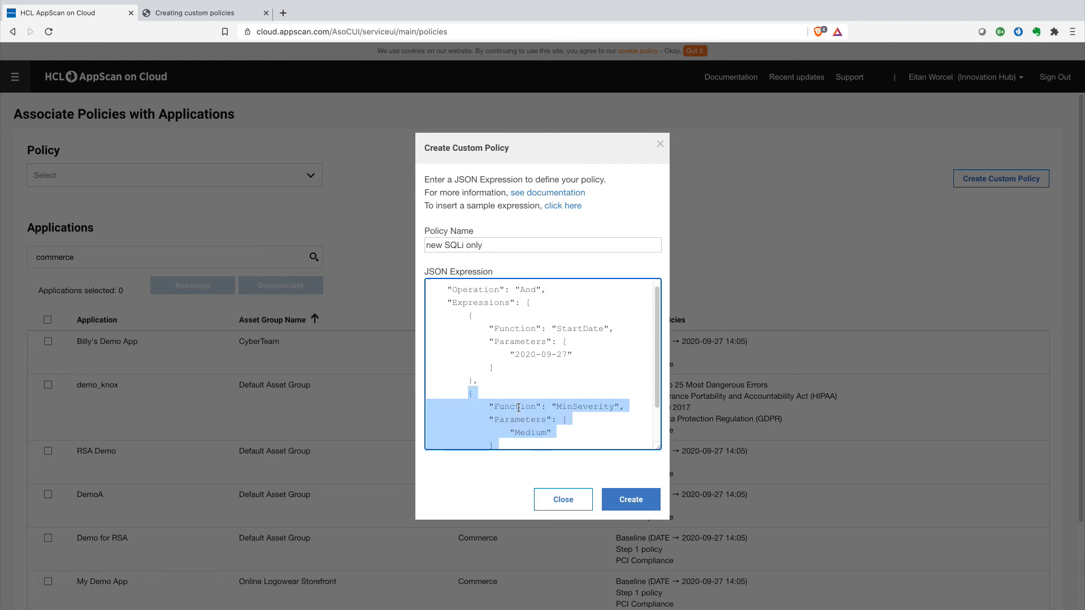
left_click(510, 377)
left_click_drag(489, 364, 506, 405)
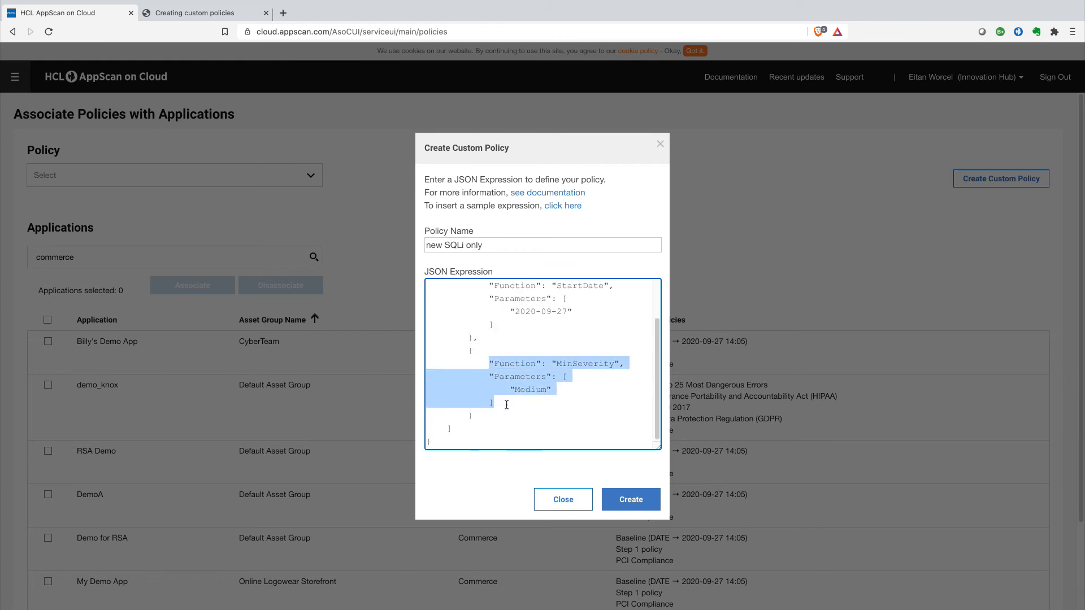
key("ctrl+v")
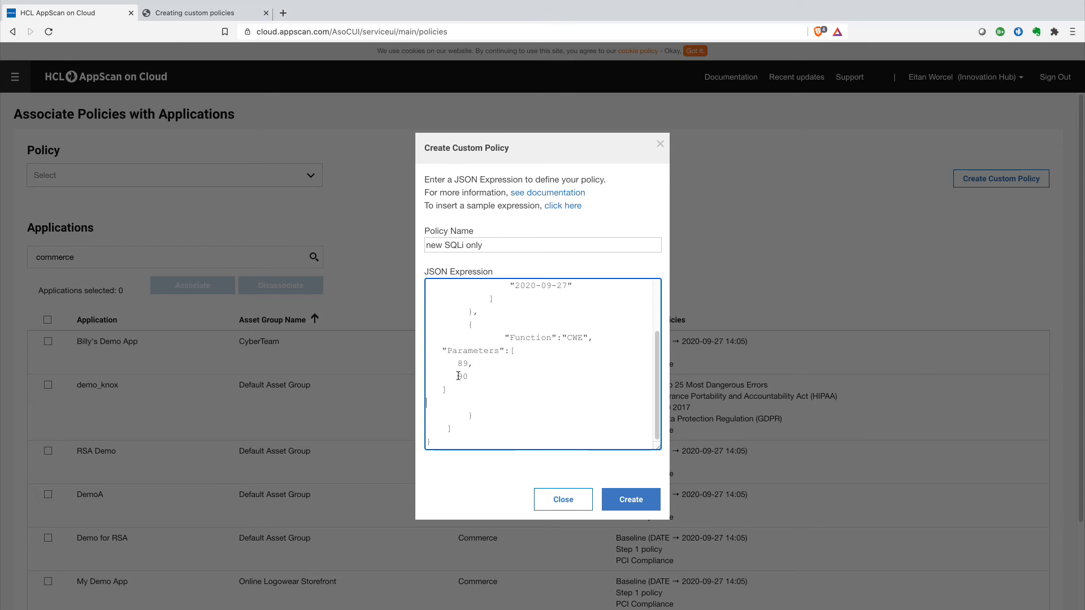
key("BackSpace")
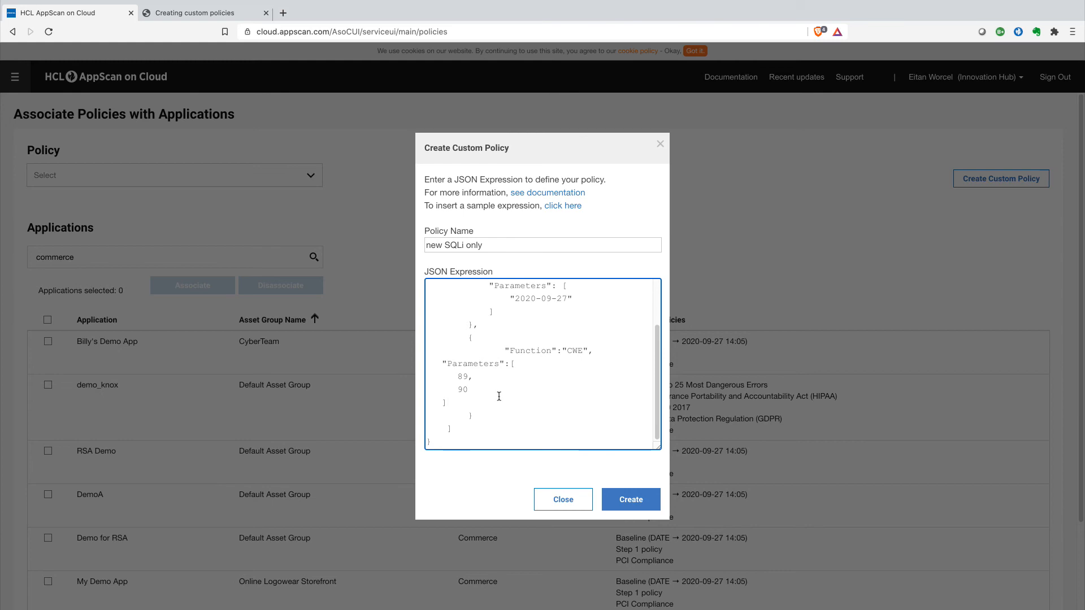
Step: Clear the entire composite expression from the custom policy's JSON definition
scroll(480, 351, "up", 3)
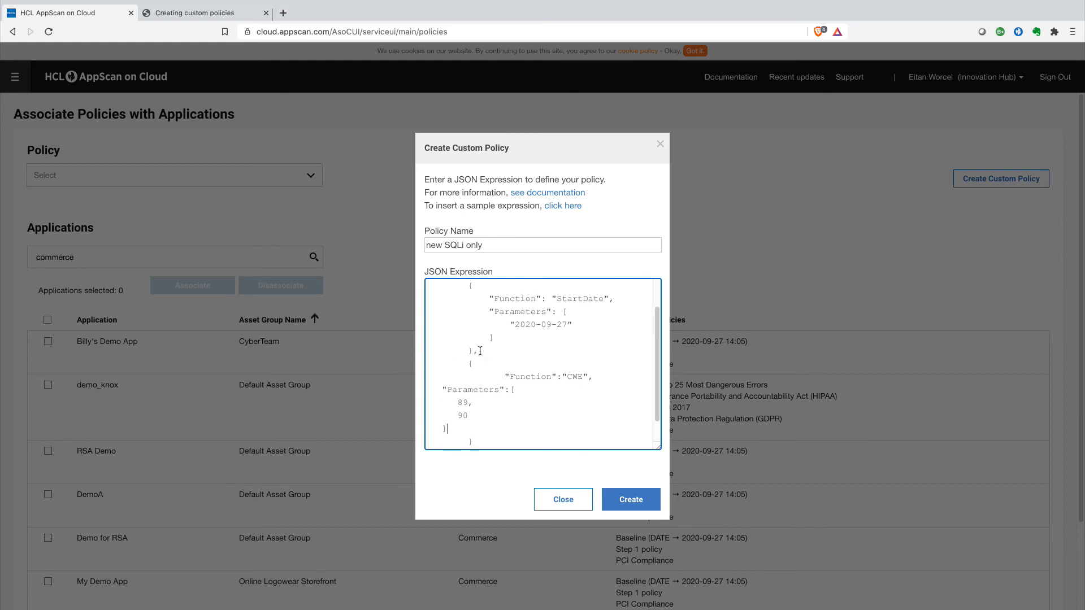
left_click_drag(447, 302, 479, 390)
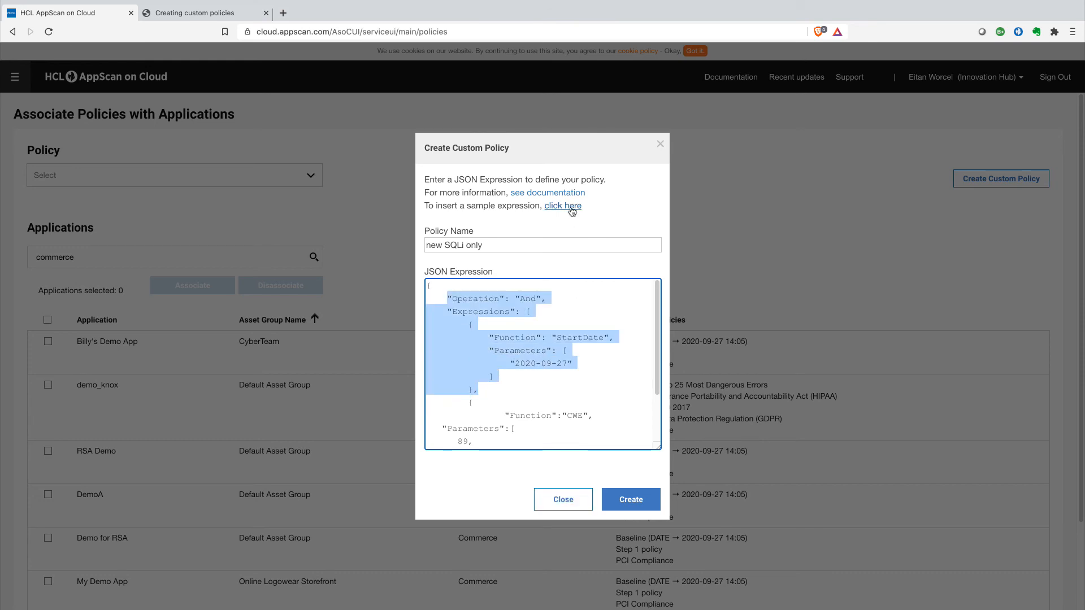
left_click(531, 417)
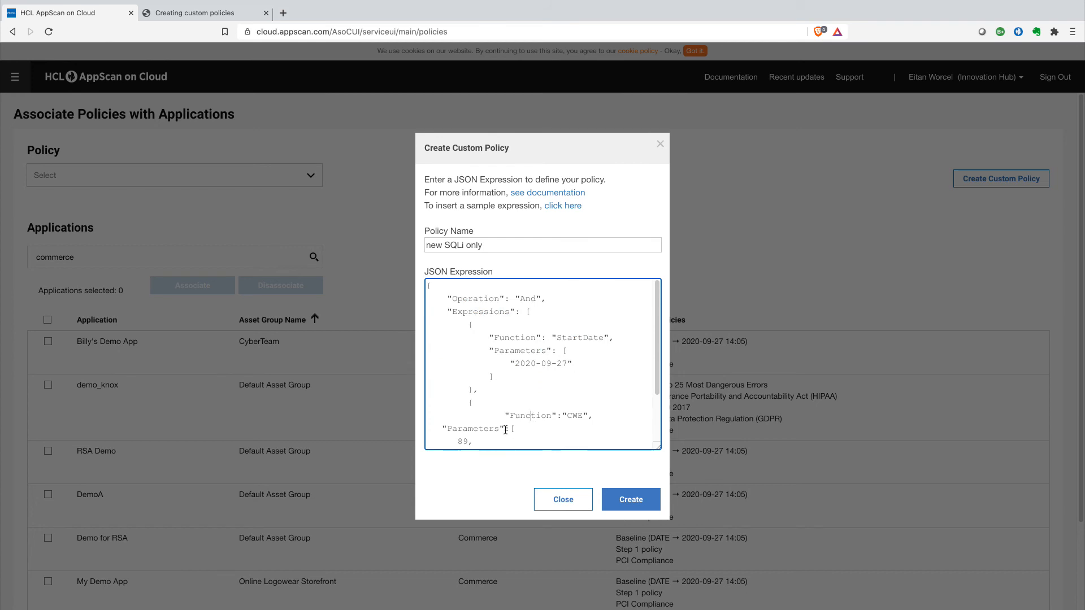
left_click_drag(428, 287, 533, 466)
key("BackSpace")
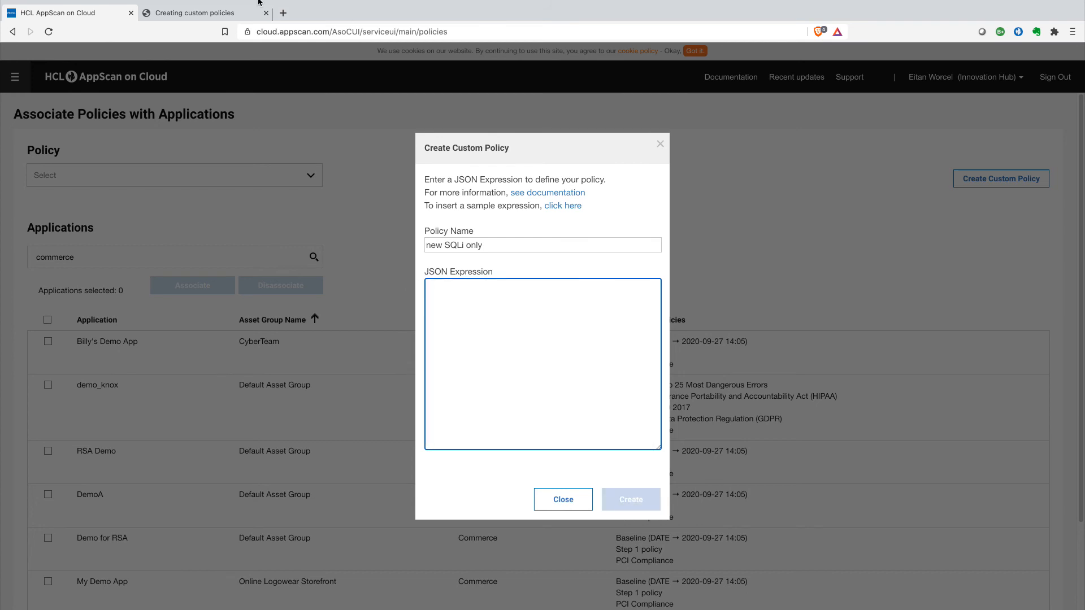
Step: Copy the complete custom CWE policy example (89, 90) from the documentation into the new policy's JSON expression
left_click(212, 9)
scroll(496, 404, "down", 15)
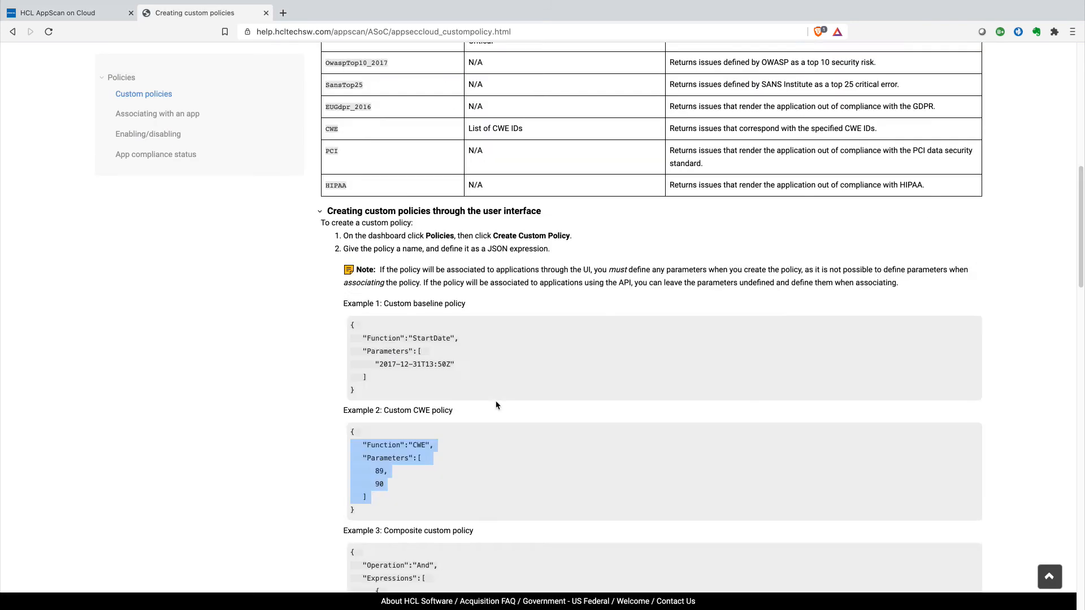
scroll(496, 404, "up", 3)
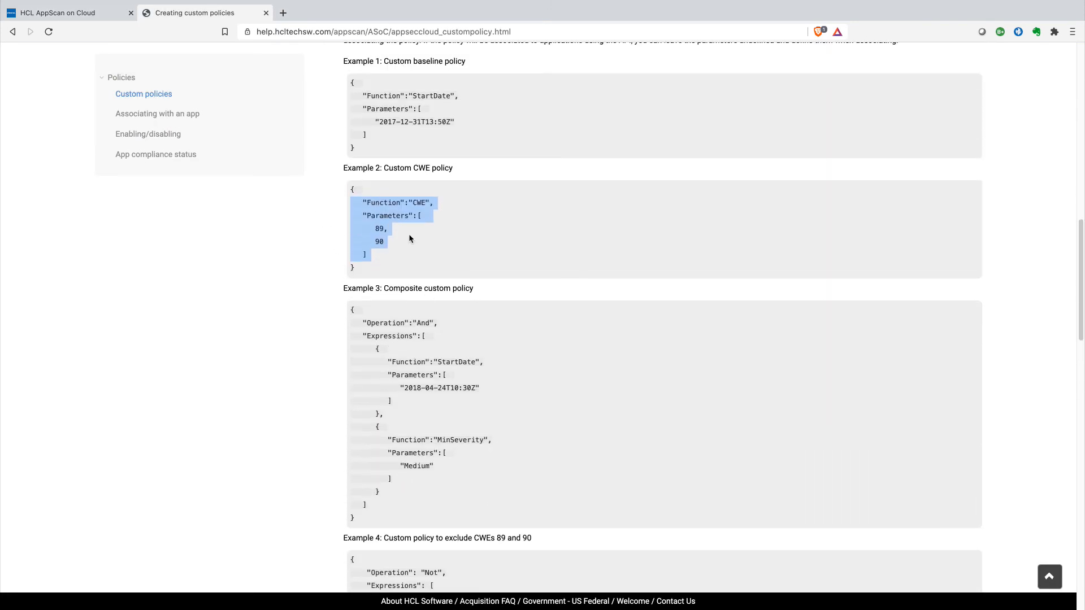
left_click_drag(351, 189, 399, 265)
key("ctrl+c")
left_click(90, 12)
key("ctrl+v")
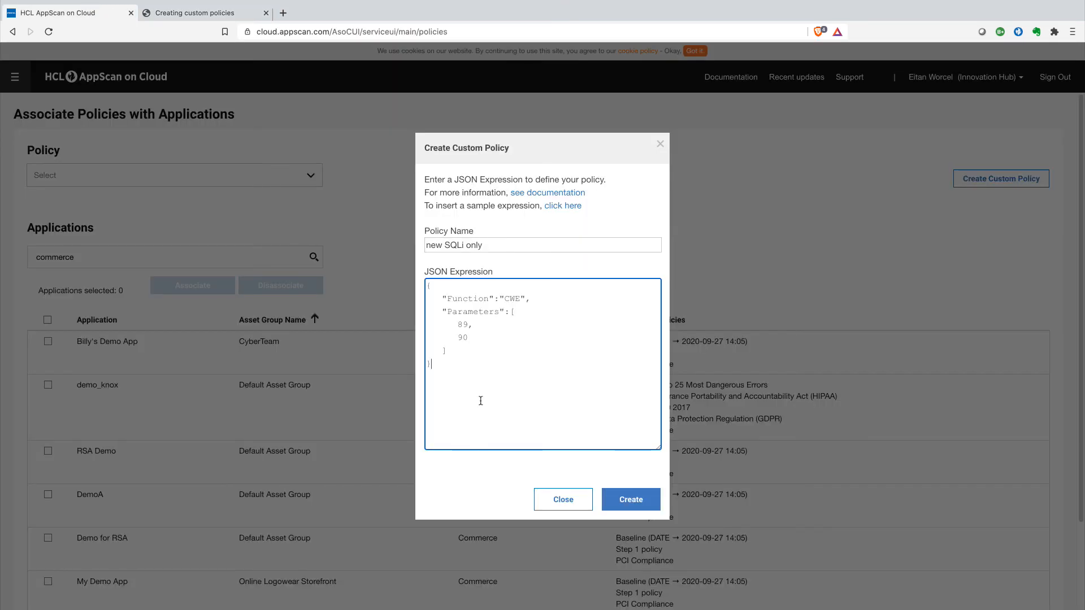
Step: Rename the custom policy to "SQLi only", create it and close the policy form
left_click_drag(445, 248, 389, 245)
key("BackSpace")
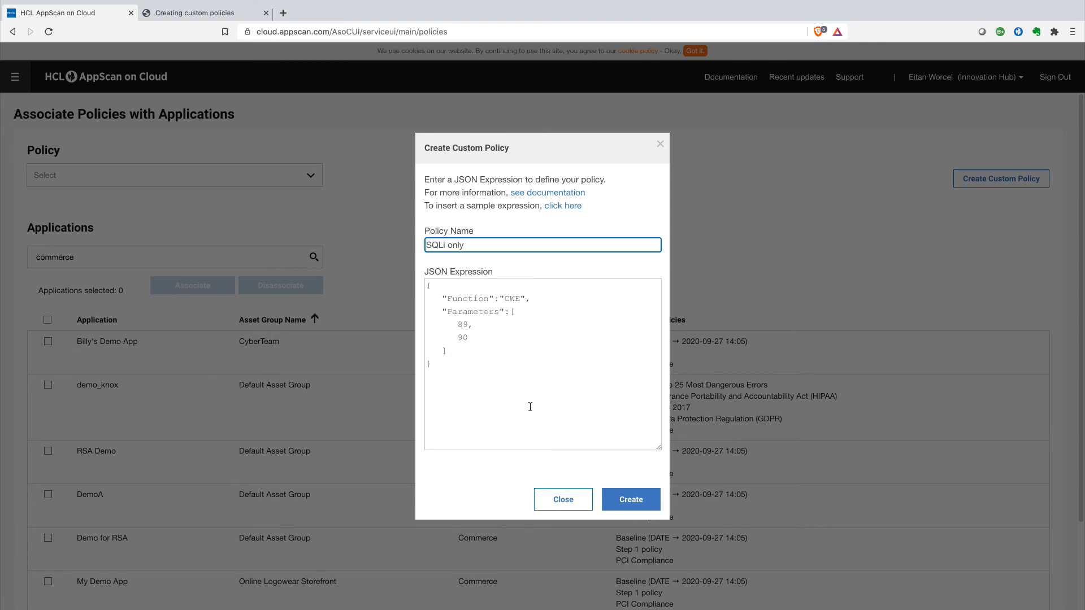
left_click(628, 498)
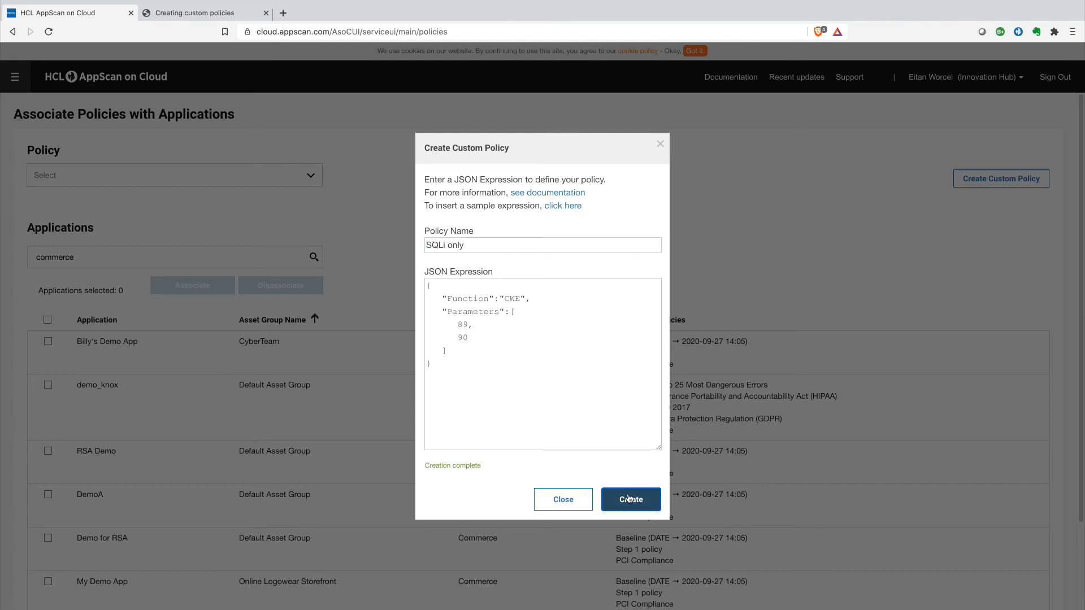
left_click(563, 499)
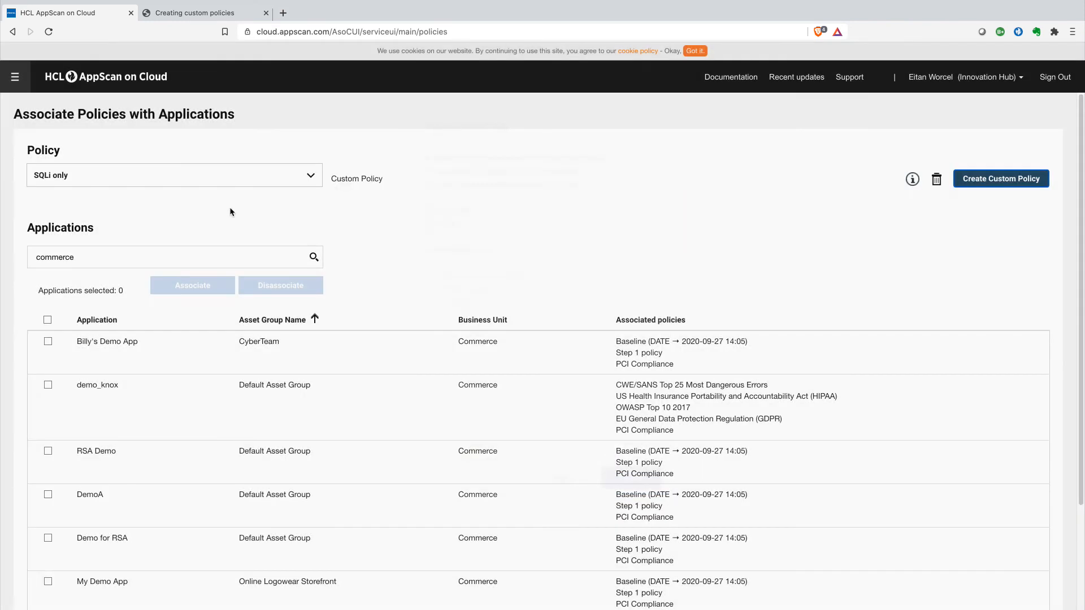
Step: Associate the SQLi only policy with all listed commerce applications except demo_knox
left_click(48, 320)
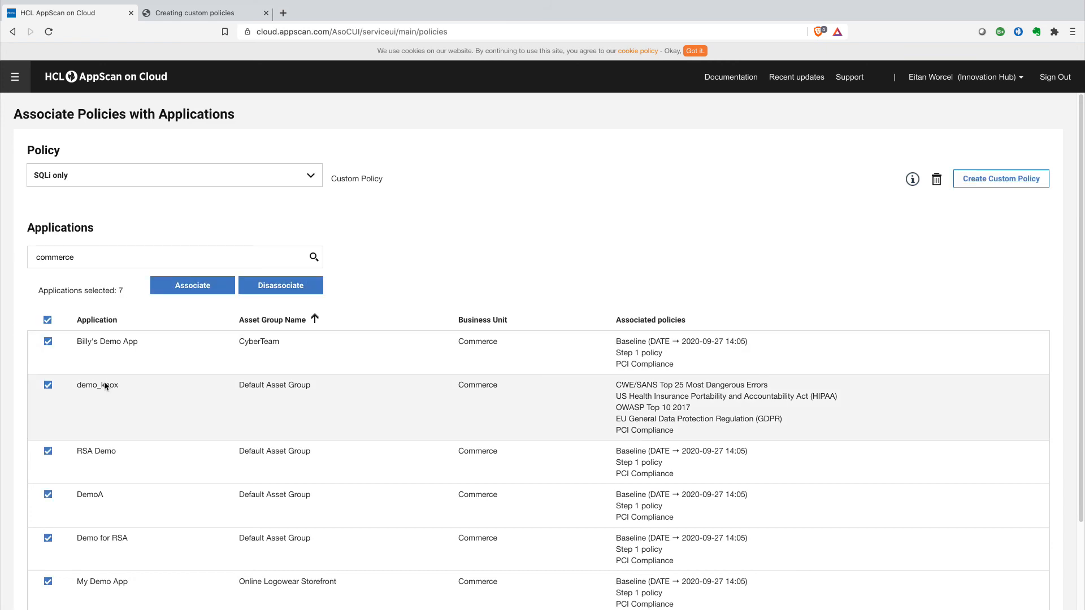
left_click(48, 386)
left_click(204, 291)
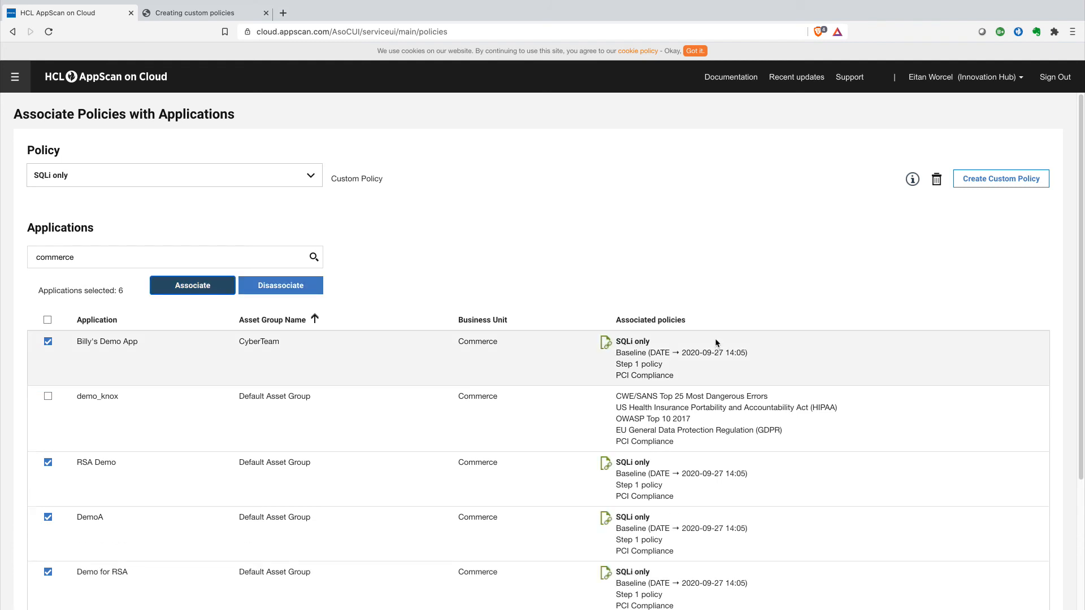
Step: Return to My Demo App among the applications to check its compliance with the associated policies
left_click(17, 82)
left_click(70, 145)
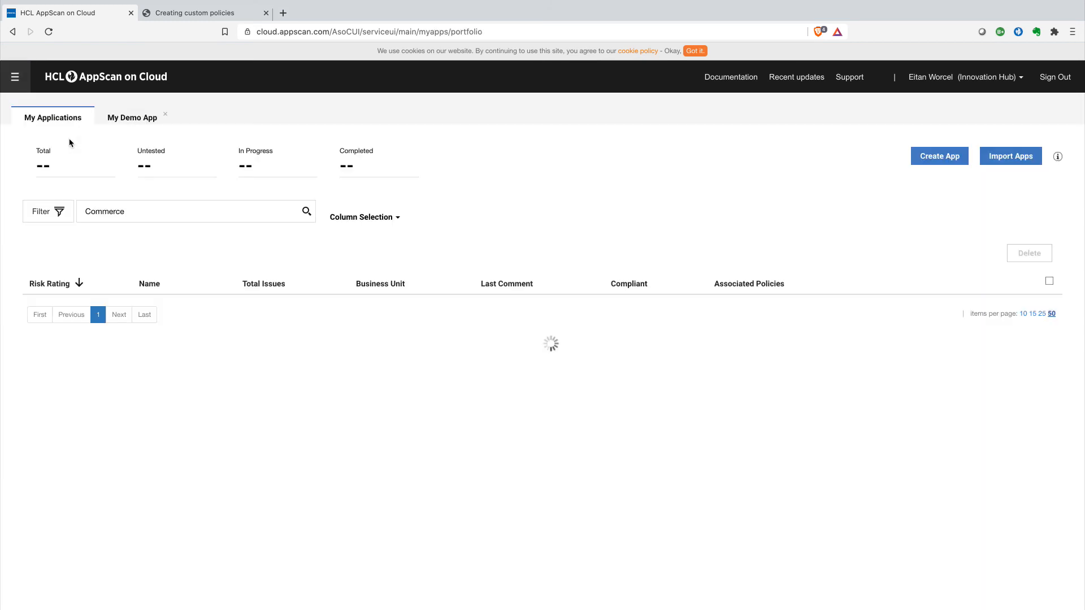
left_click(124, 117)
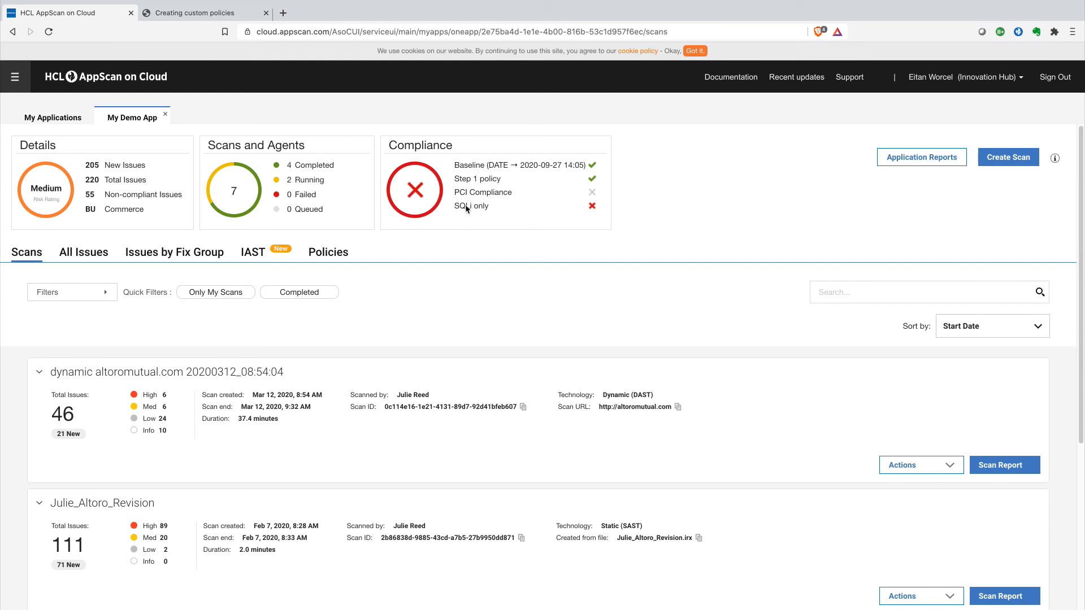
Step: Filter all of My Demo App's issues to Non-Compliant and examine the types of issues in the list
left_click(90, 252)
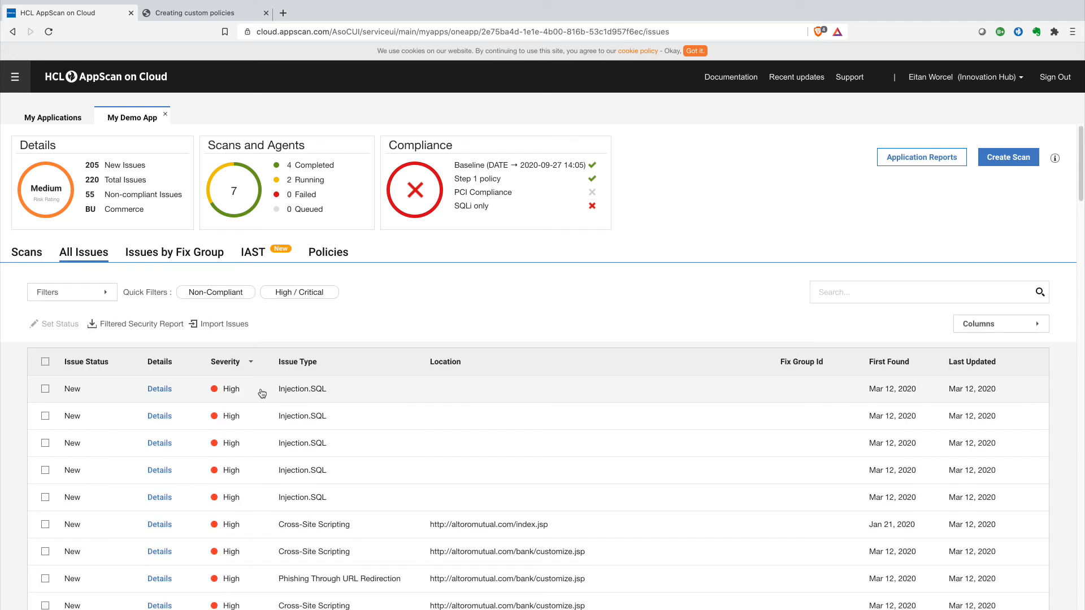
scroll(262, 394, "down", 8)
scroll(262, 394, "up", 8)
left_click(226, 293)
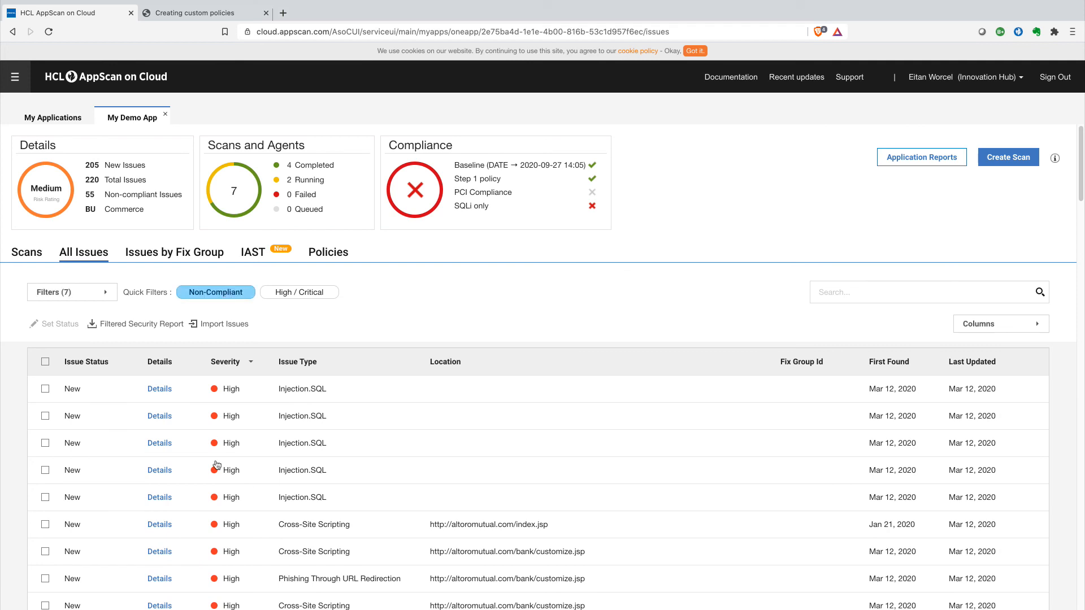
scroll(222, 440, "down", 5)
scroll(223, 434, "up", 5)
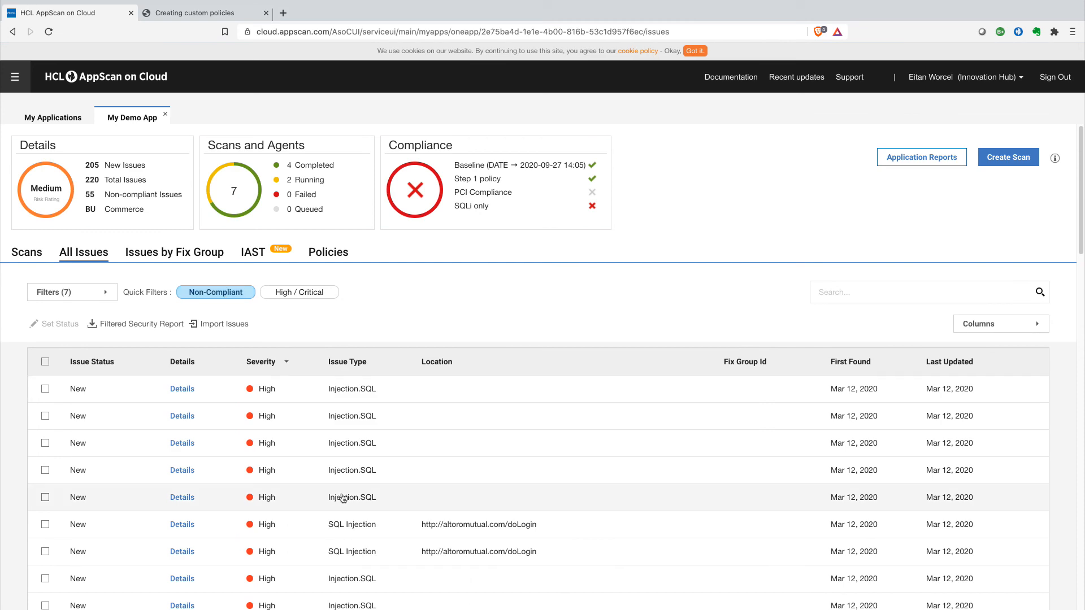
scroll(356, 548, "down", 7)
scroll(356, 551, "down", 10)
scroll(356, 551, "up", 15)
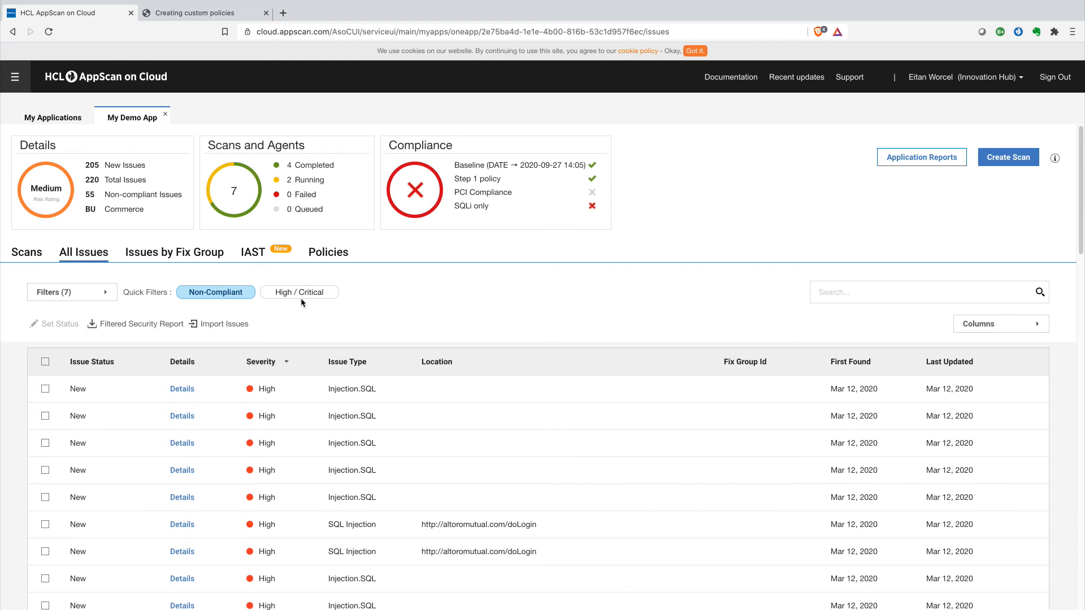
Step: Review the policies associated with My Demo App and go back to its list of all issues
left_click(342, 251)
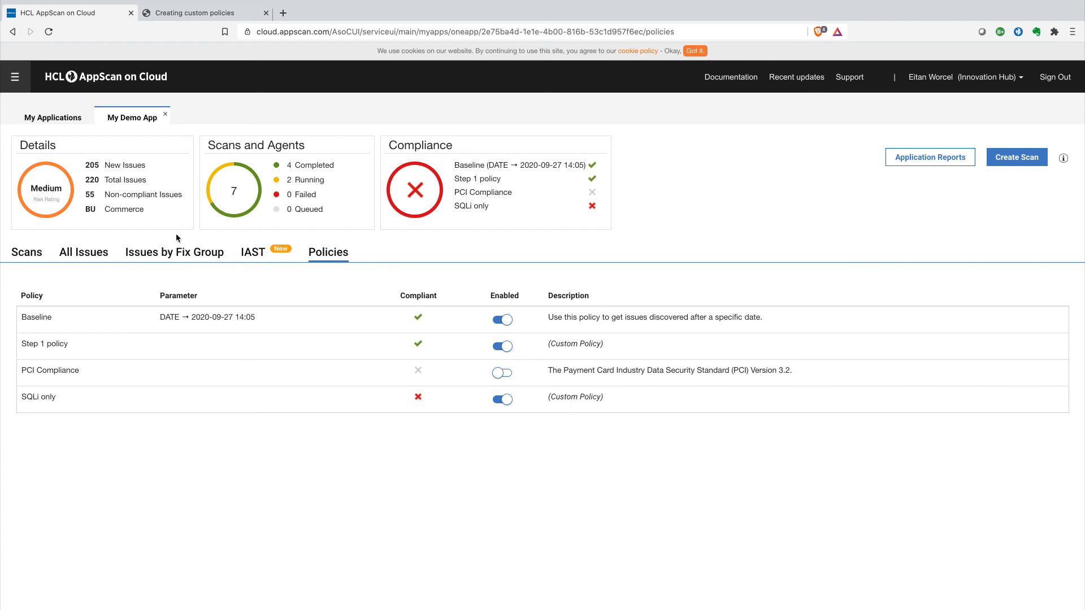
left_click(92, 258)
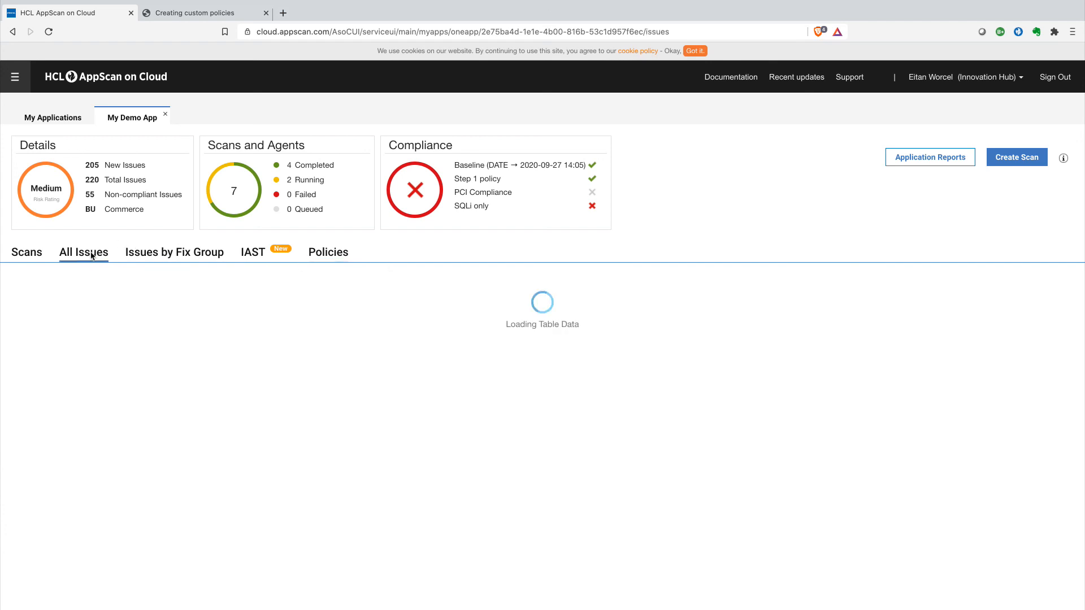